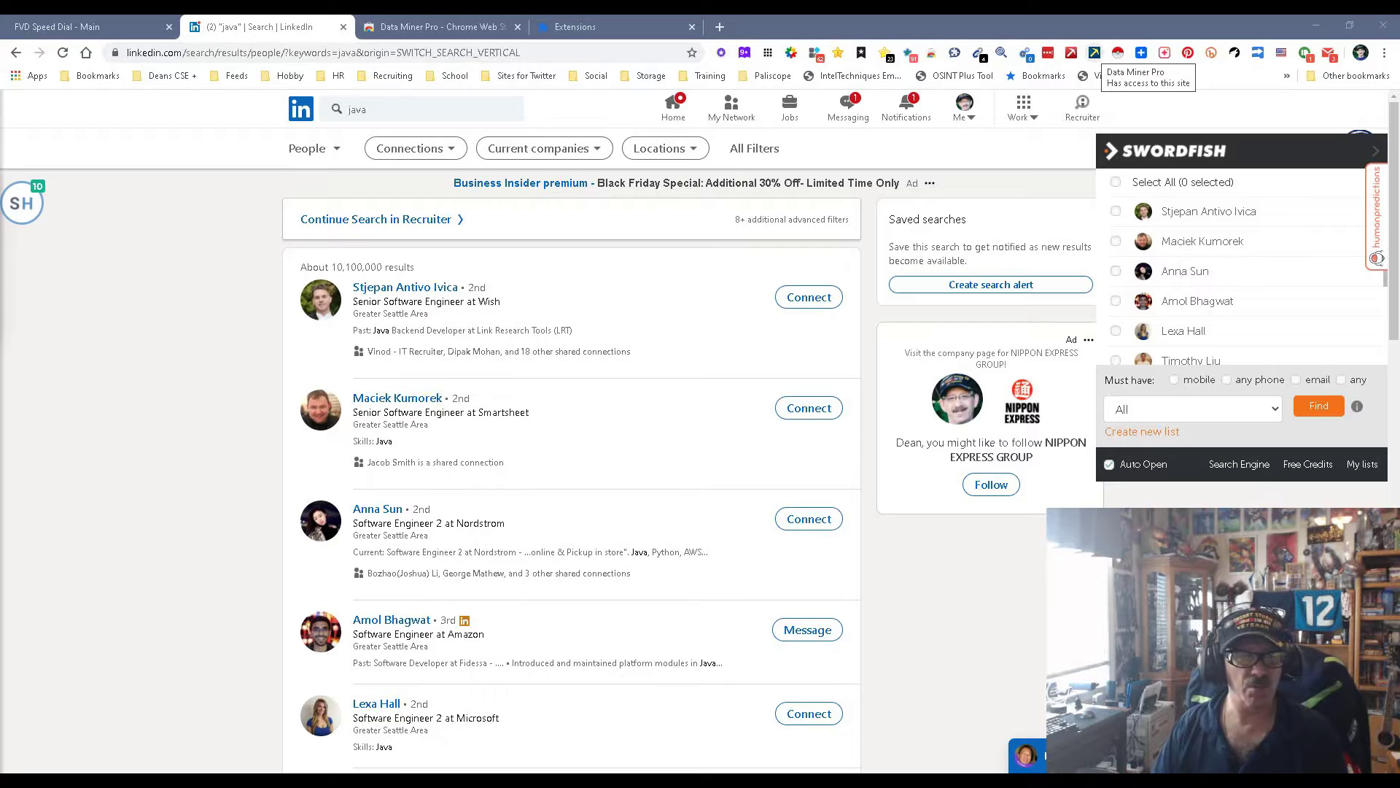
Launch Data Miner on the LinkedIn people search for java and start a new recipe for a list/search page.
click(1094, 53)
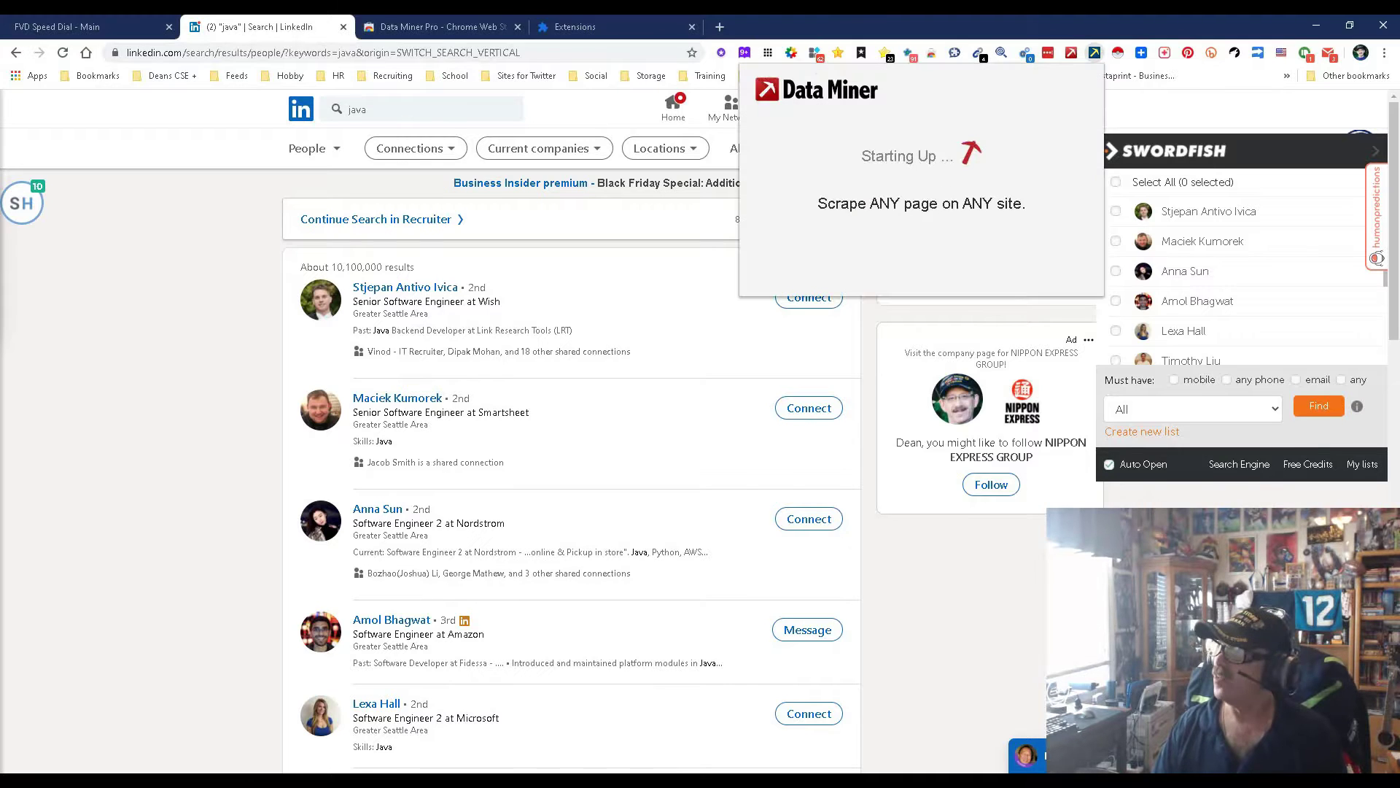
click(1014, 129)
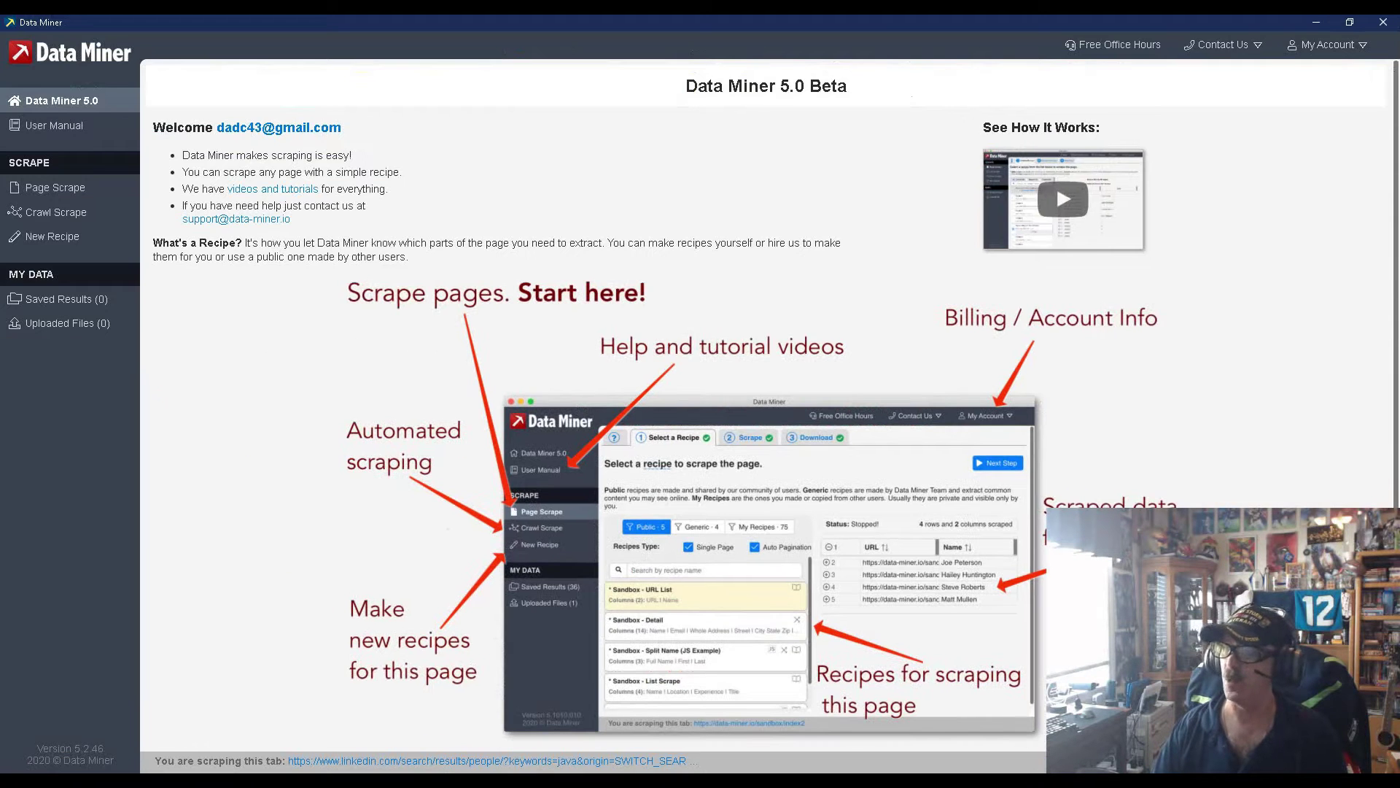
click(57, 187)
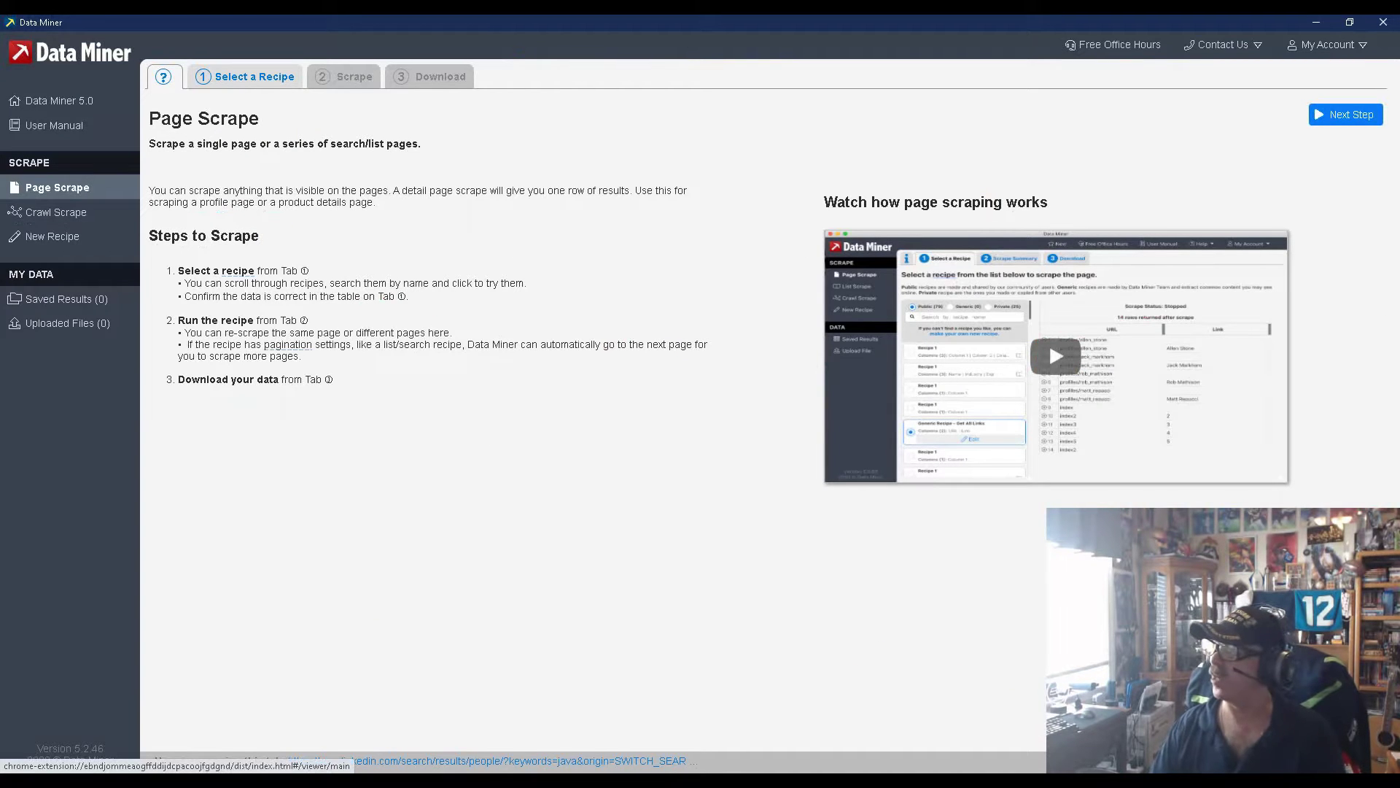
click(1346, 115)
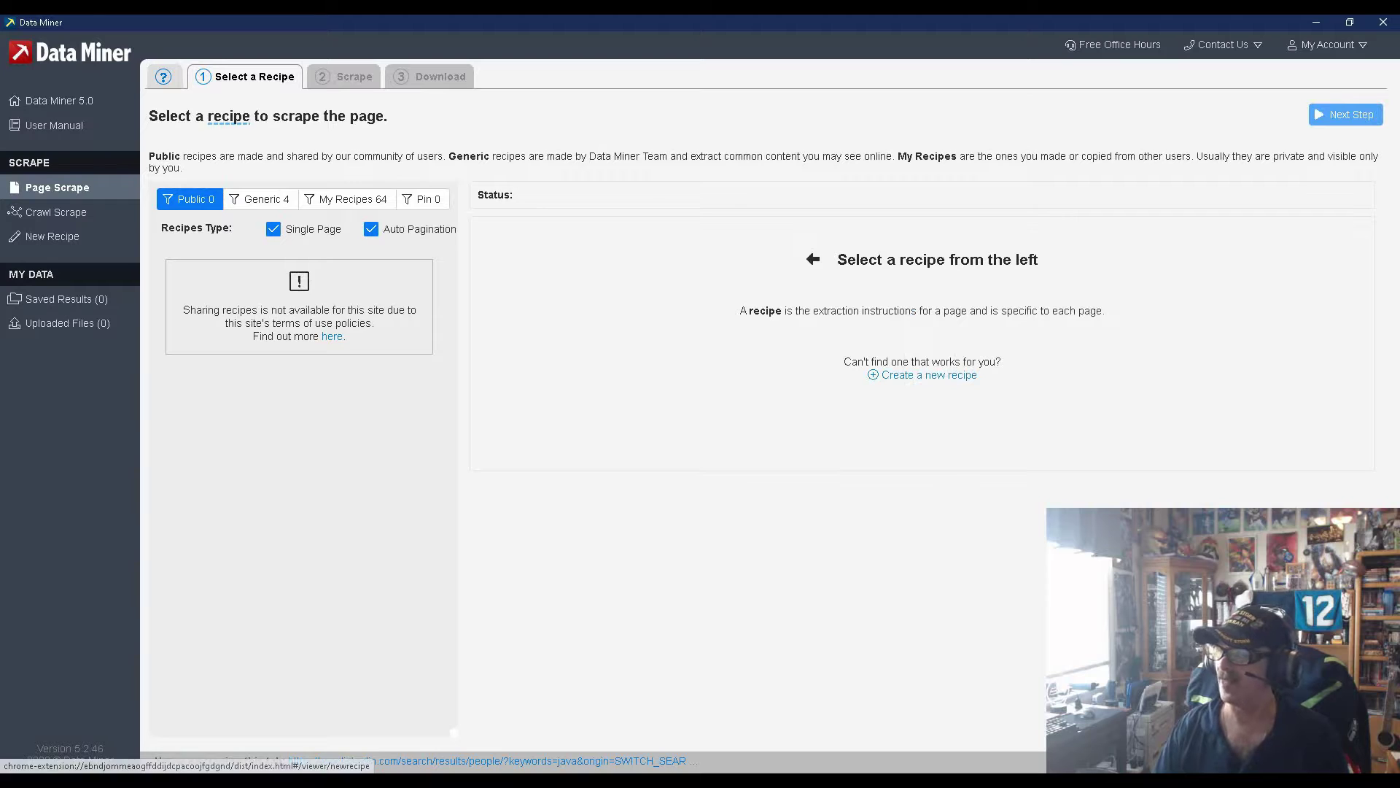
click(52, 236)
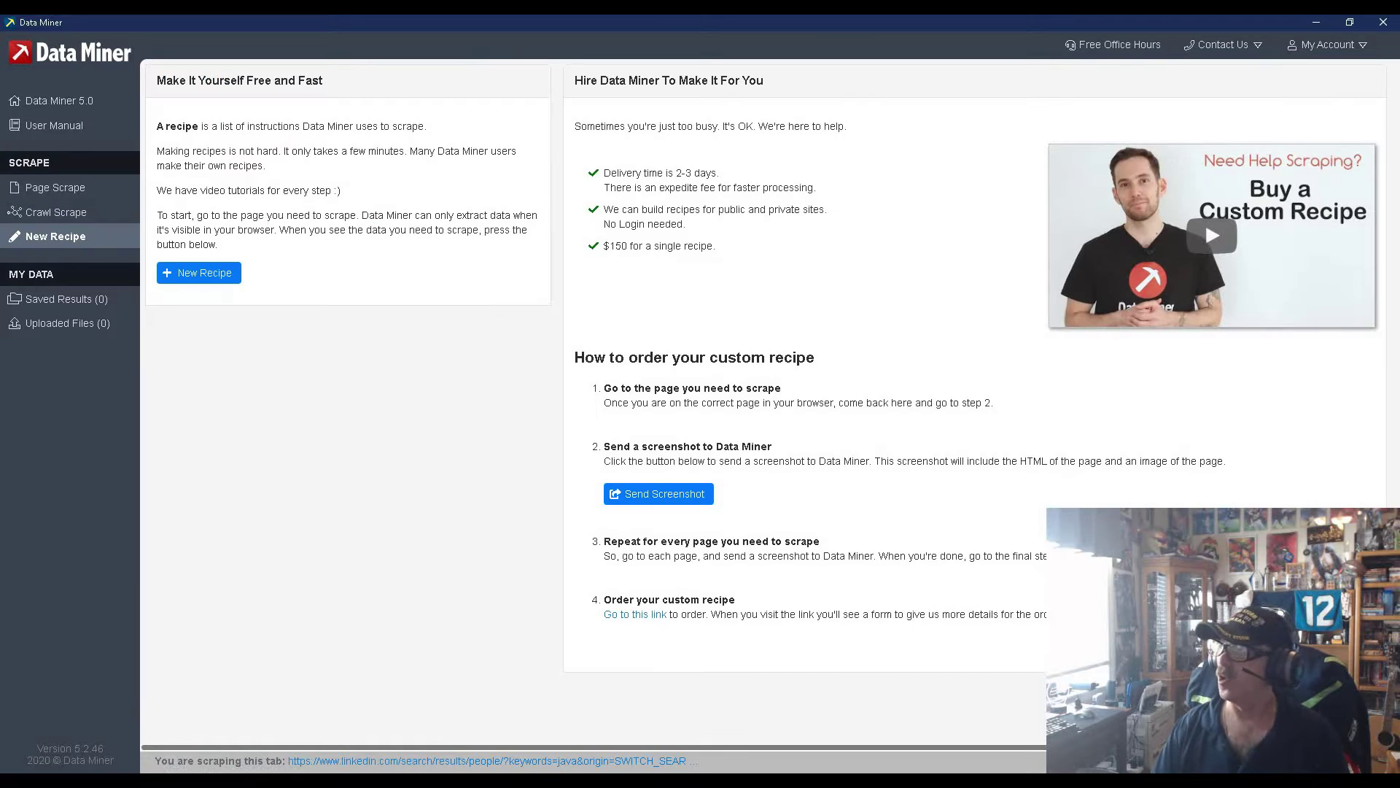
click(199, 272)
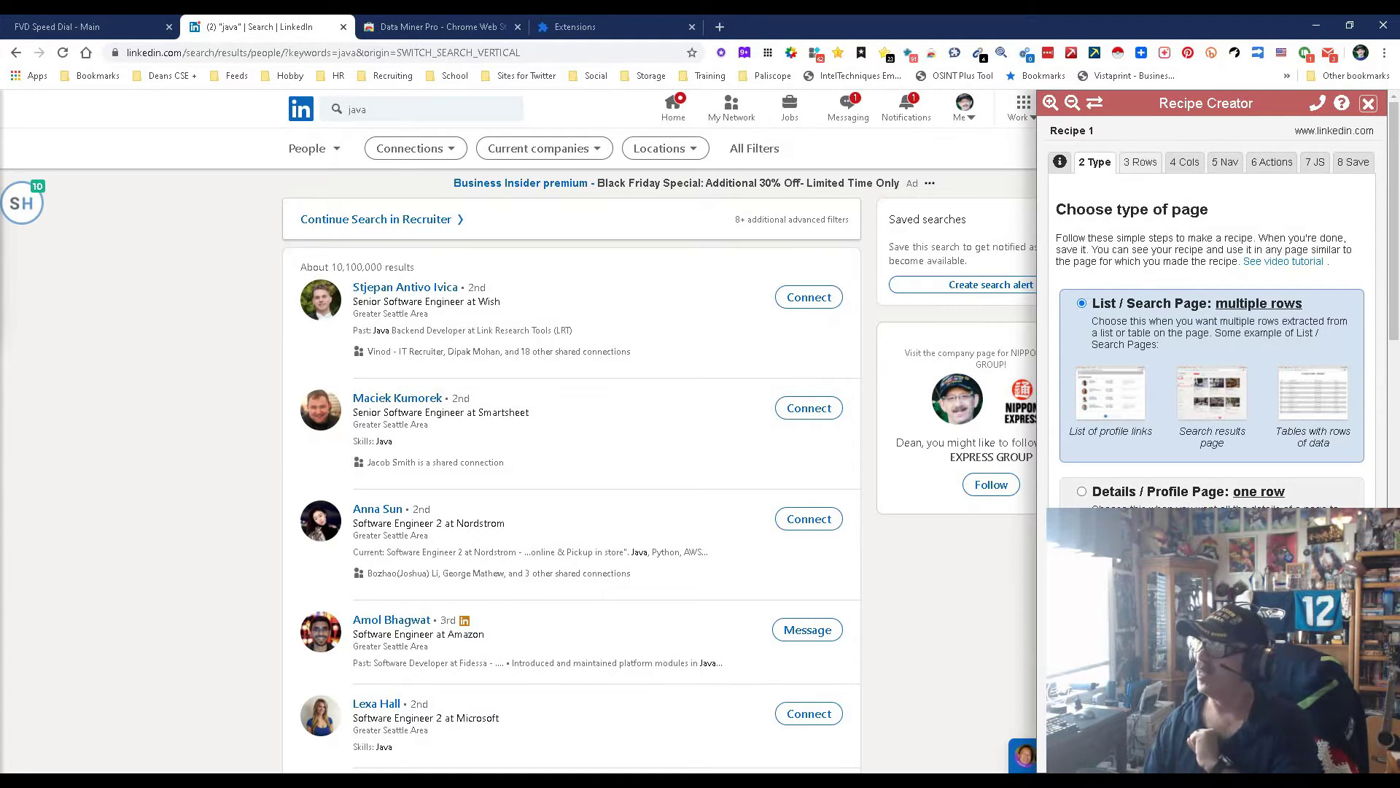
Define the recipe's rows with Easy Row Finder, marking the first and second search result cards as sample rows.
click(1140, 162)
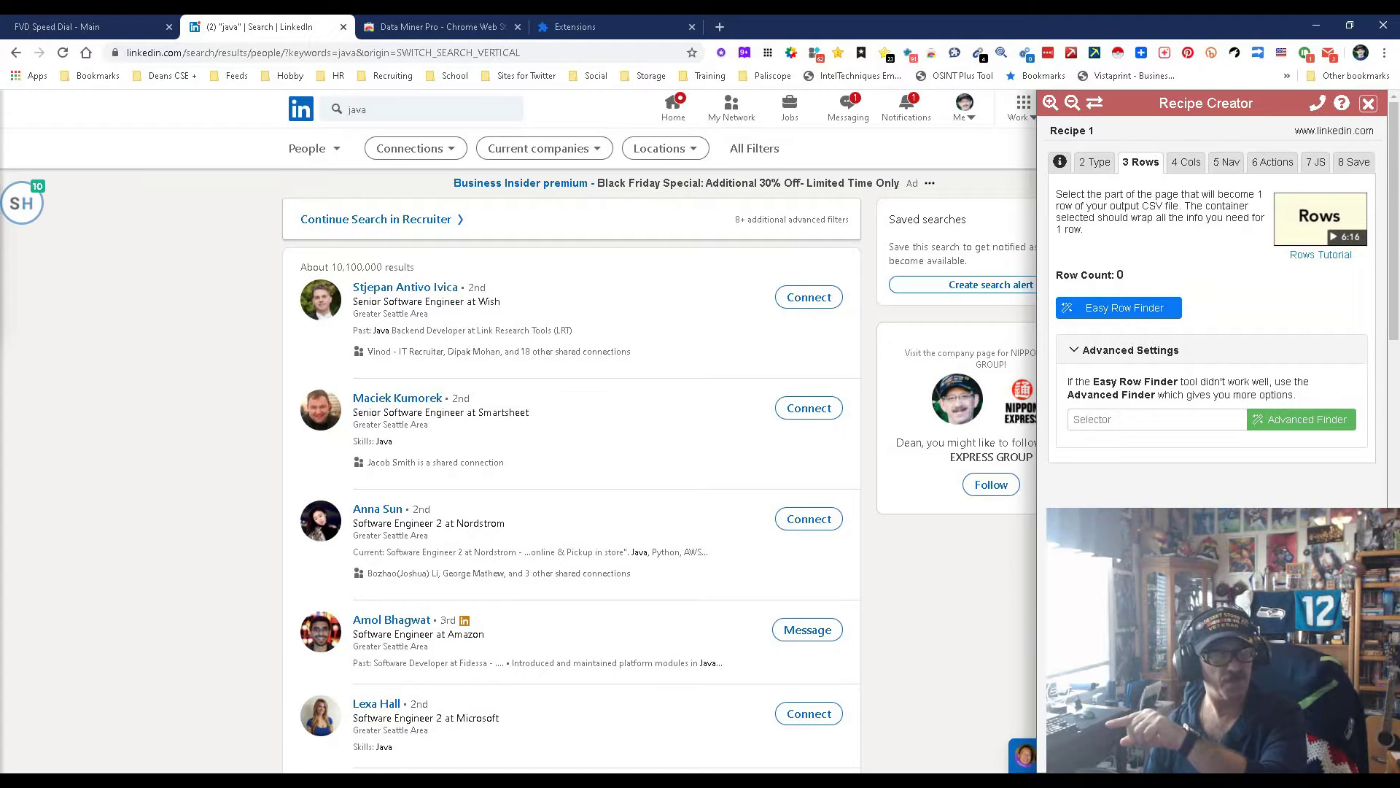
click(1119, 308)
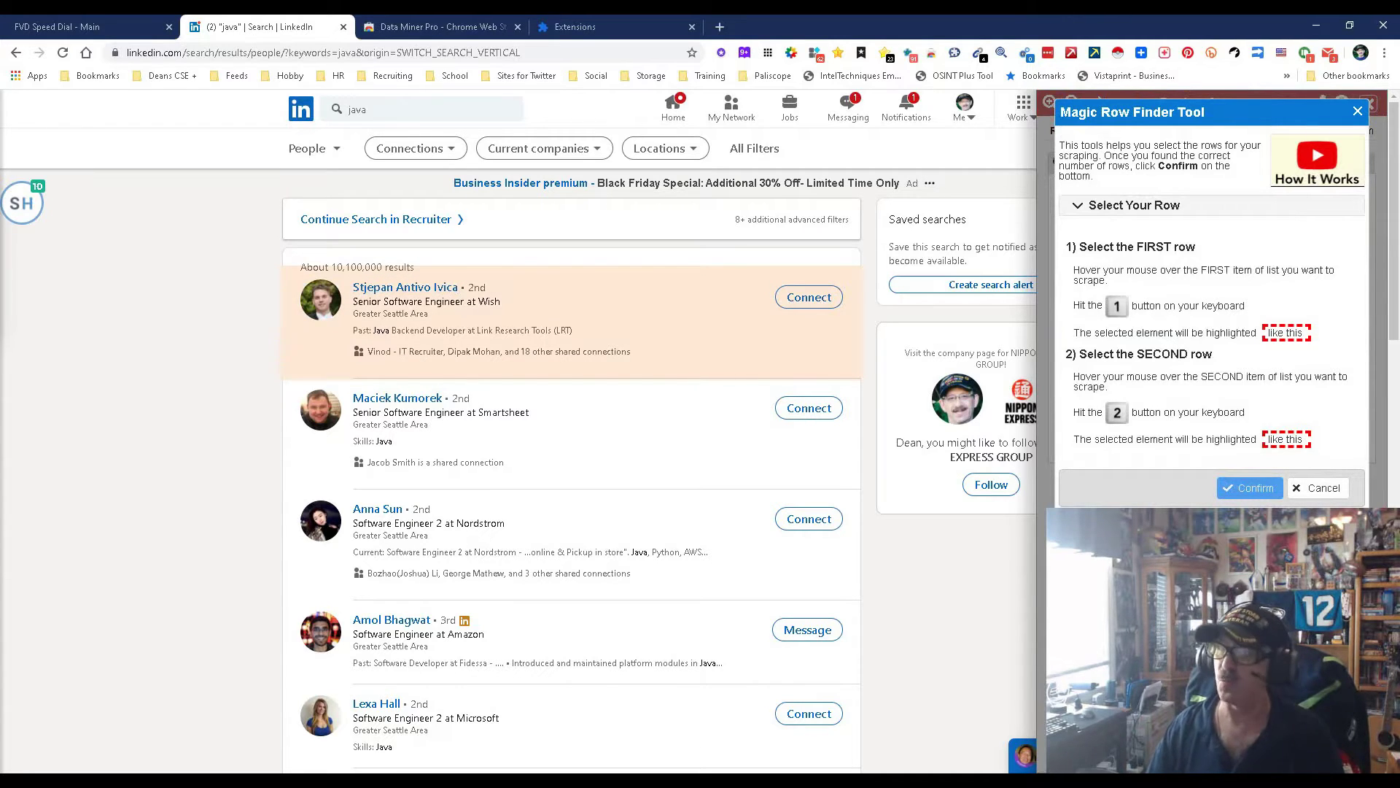
key(1)
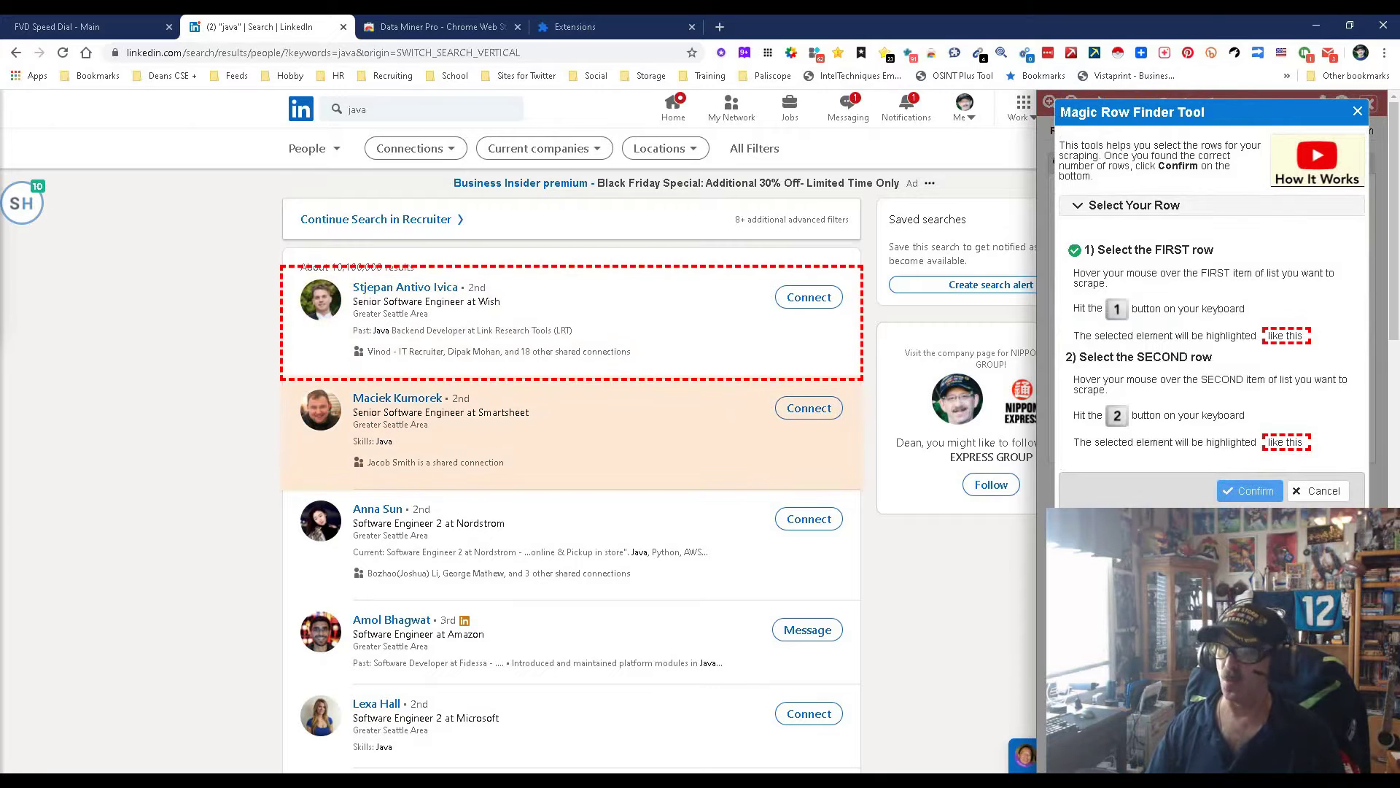
key(2)
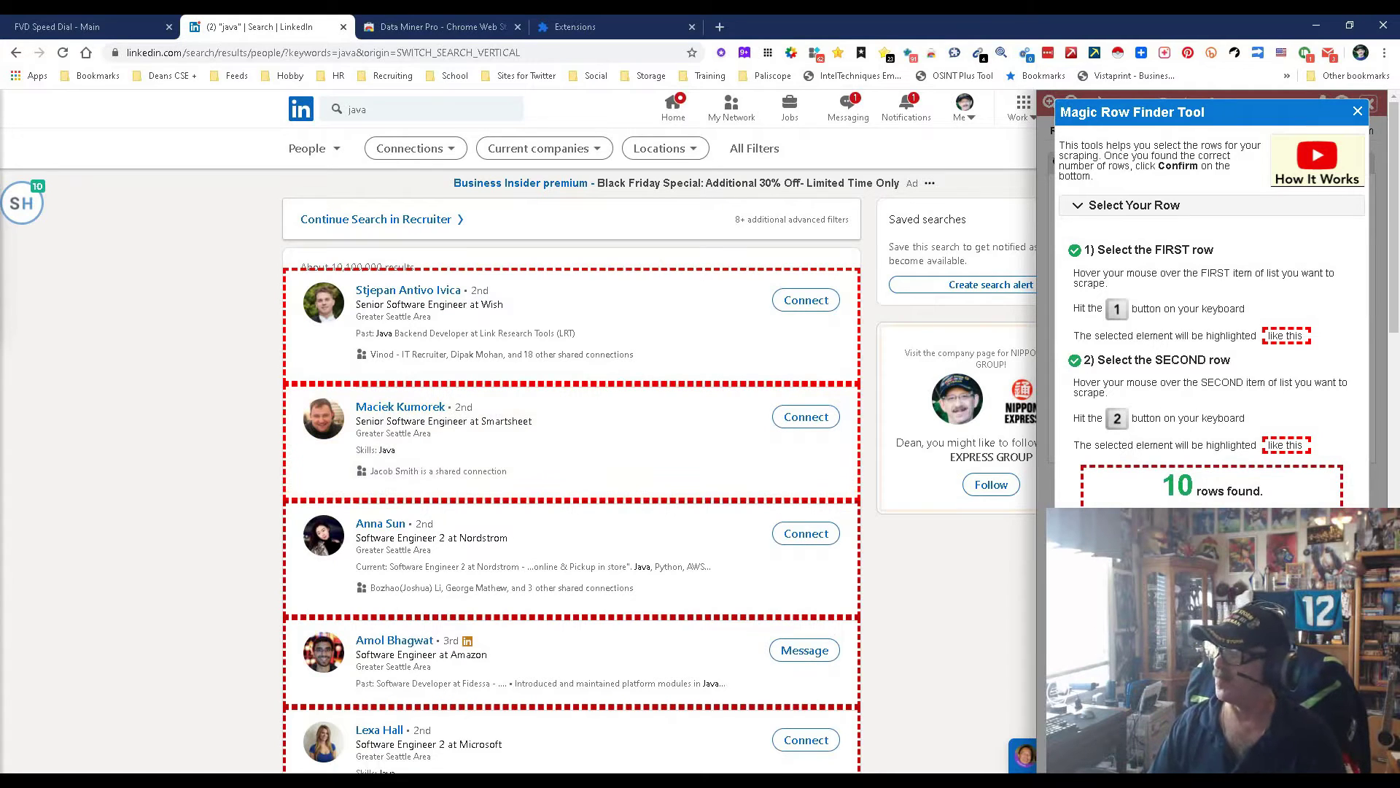
click(1248, 592)
Set Column 1 to extract Text from the person's name in the first result, and review its extracted data.
click(1185, 162)
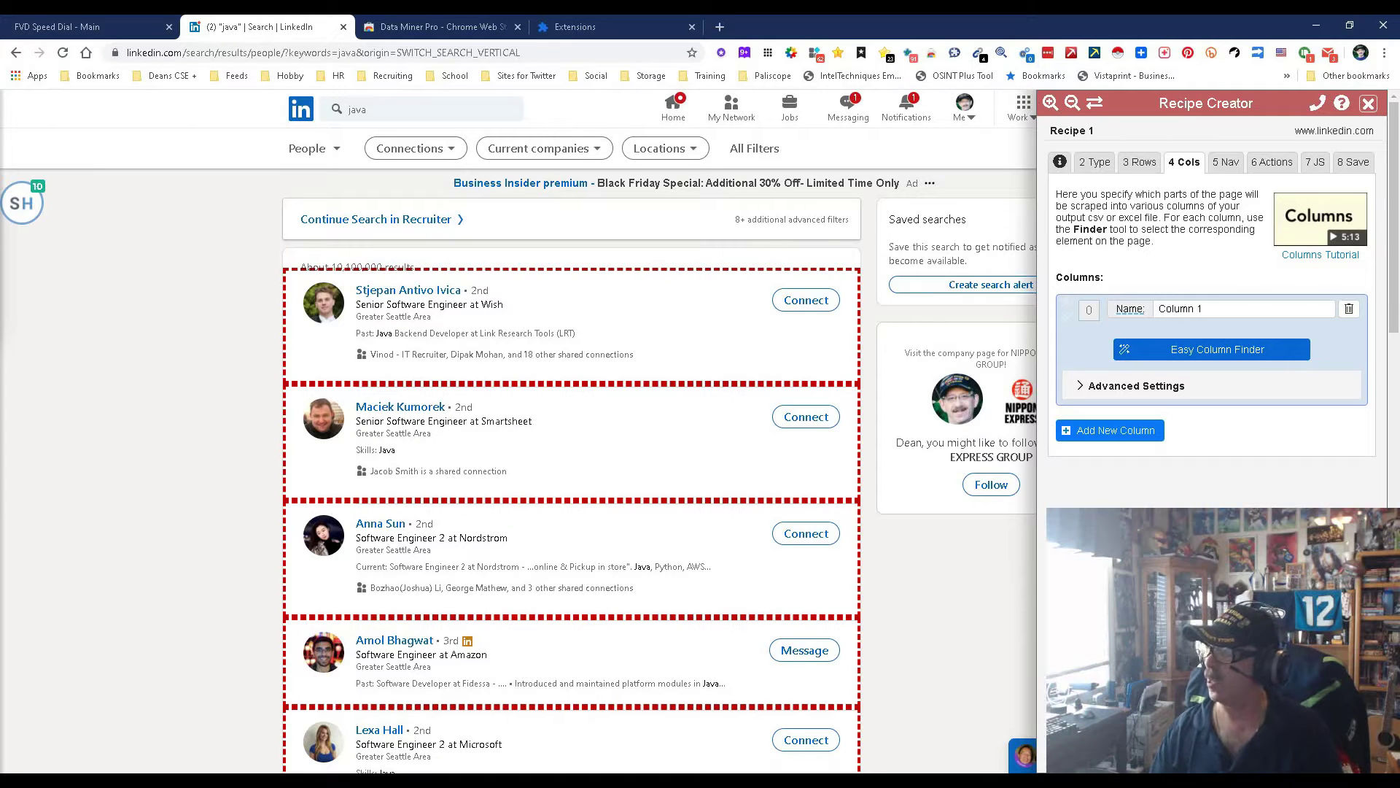
click(1211, 348)
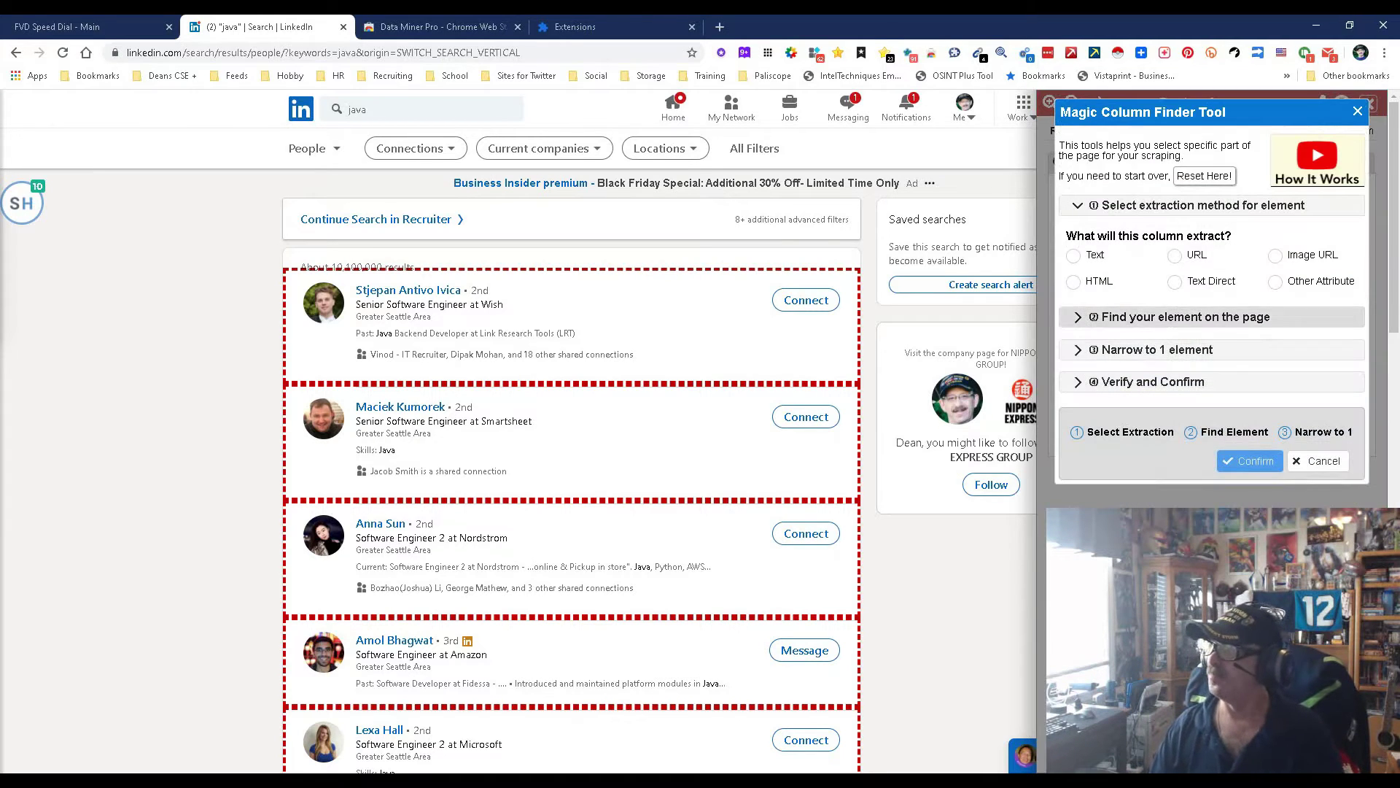
click(1074, 256)
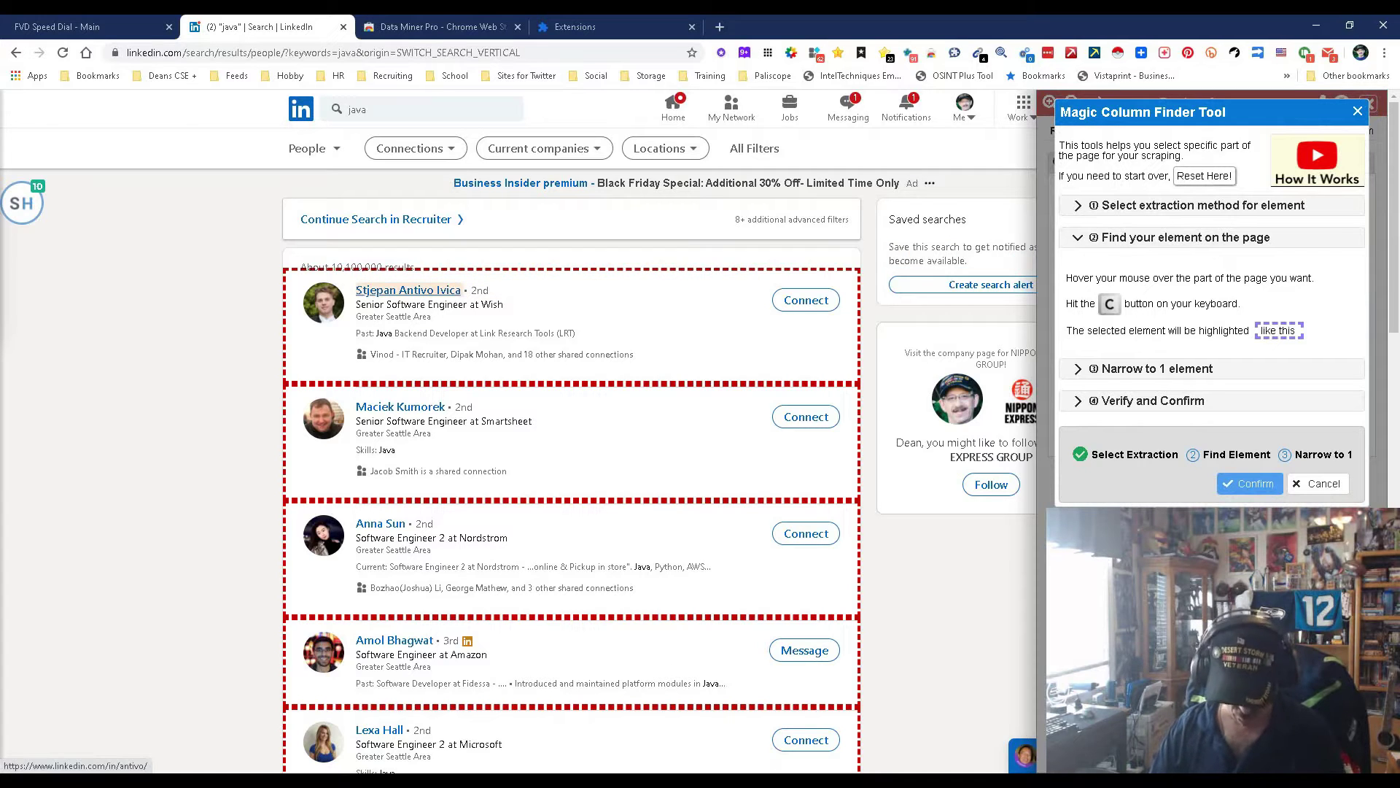
key(c)
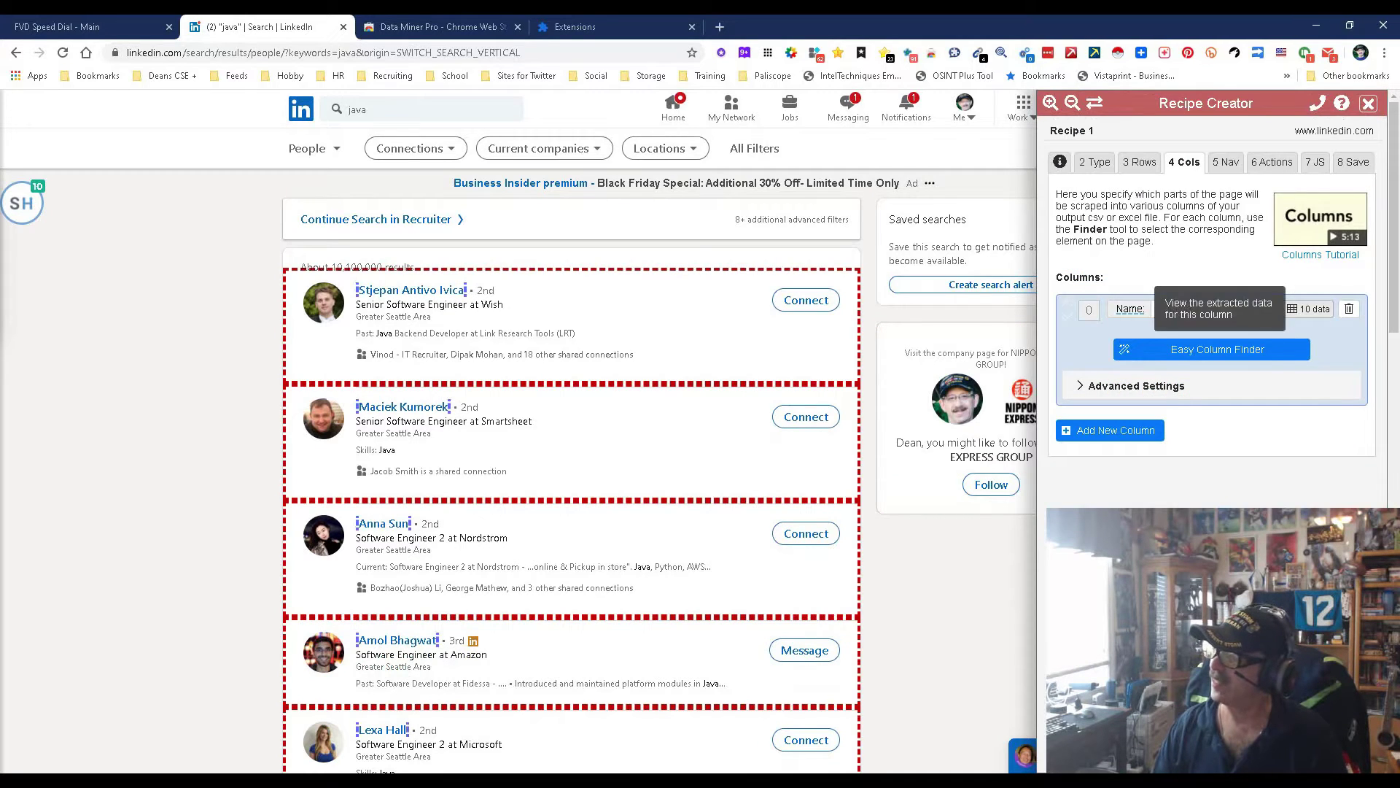
click(1309, 309)
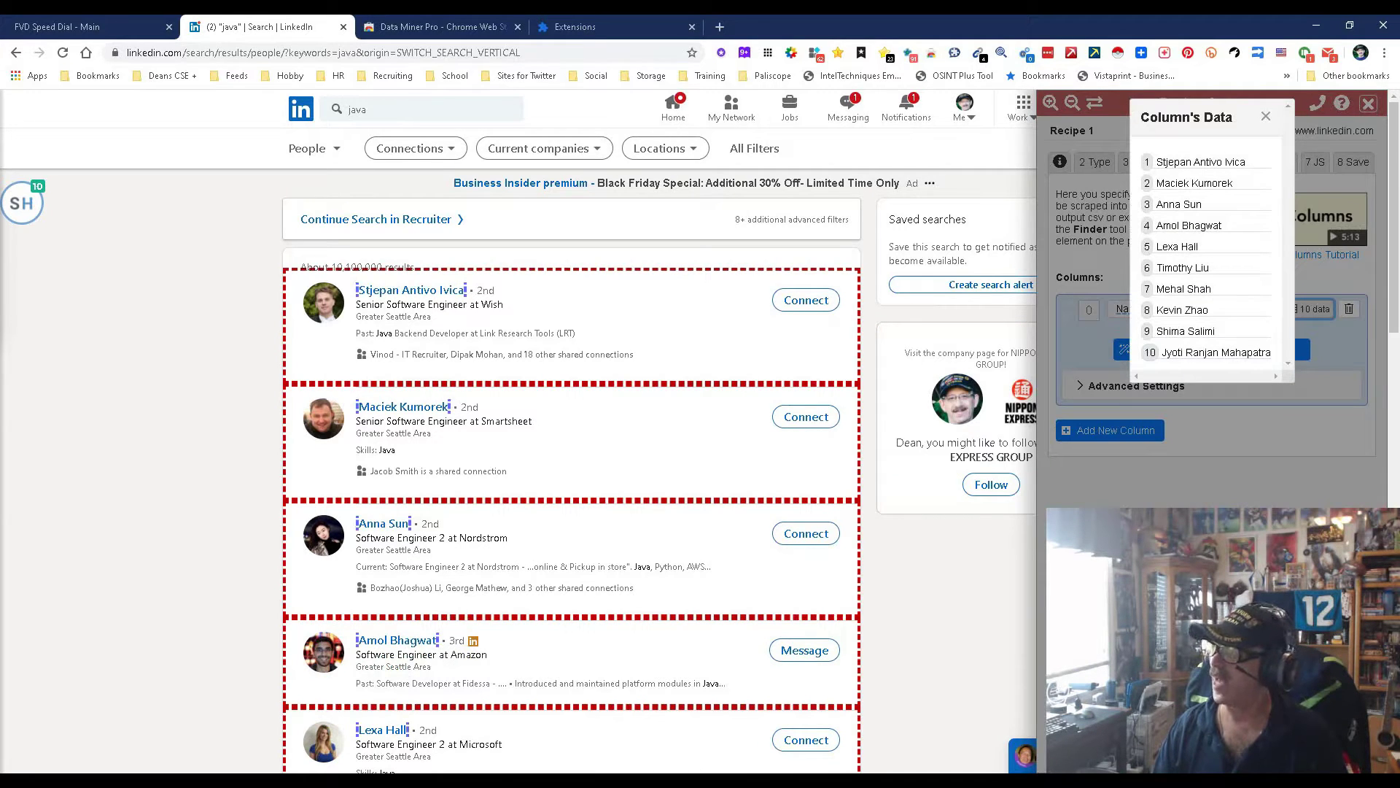
click(1267, 116)
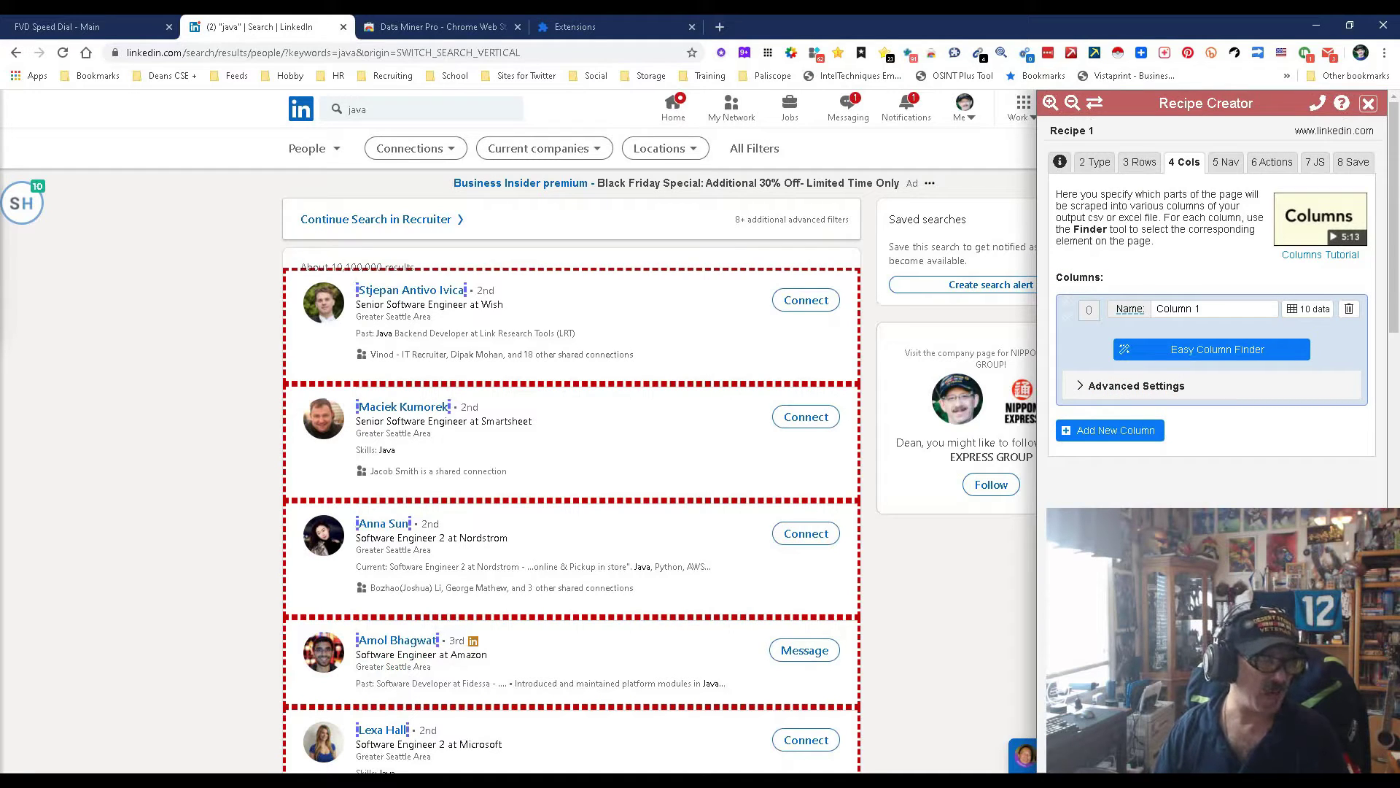
Add Column 2 extracting Text from the job title line below the name, and review its extracted data.
click(1110, 430)
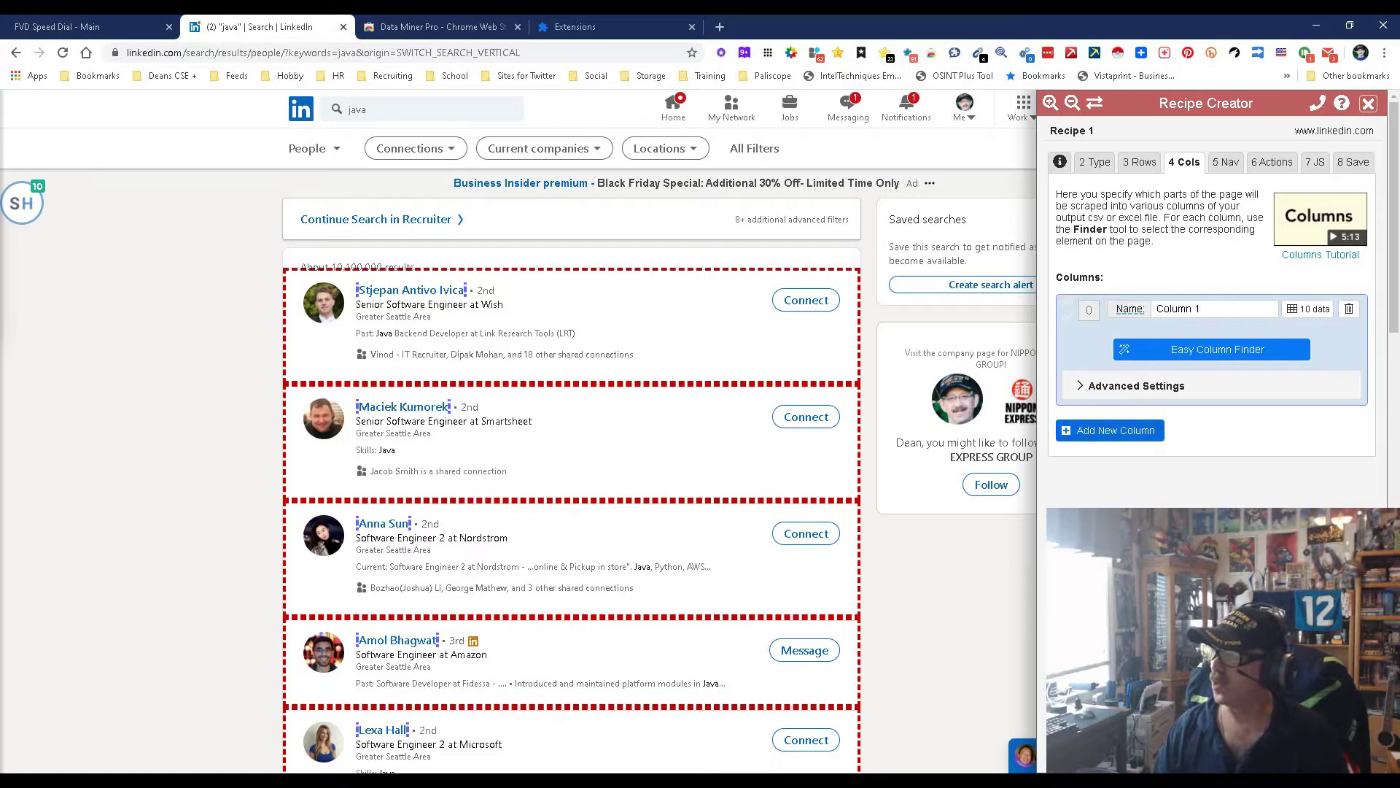
click(1213, 404)
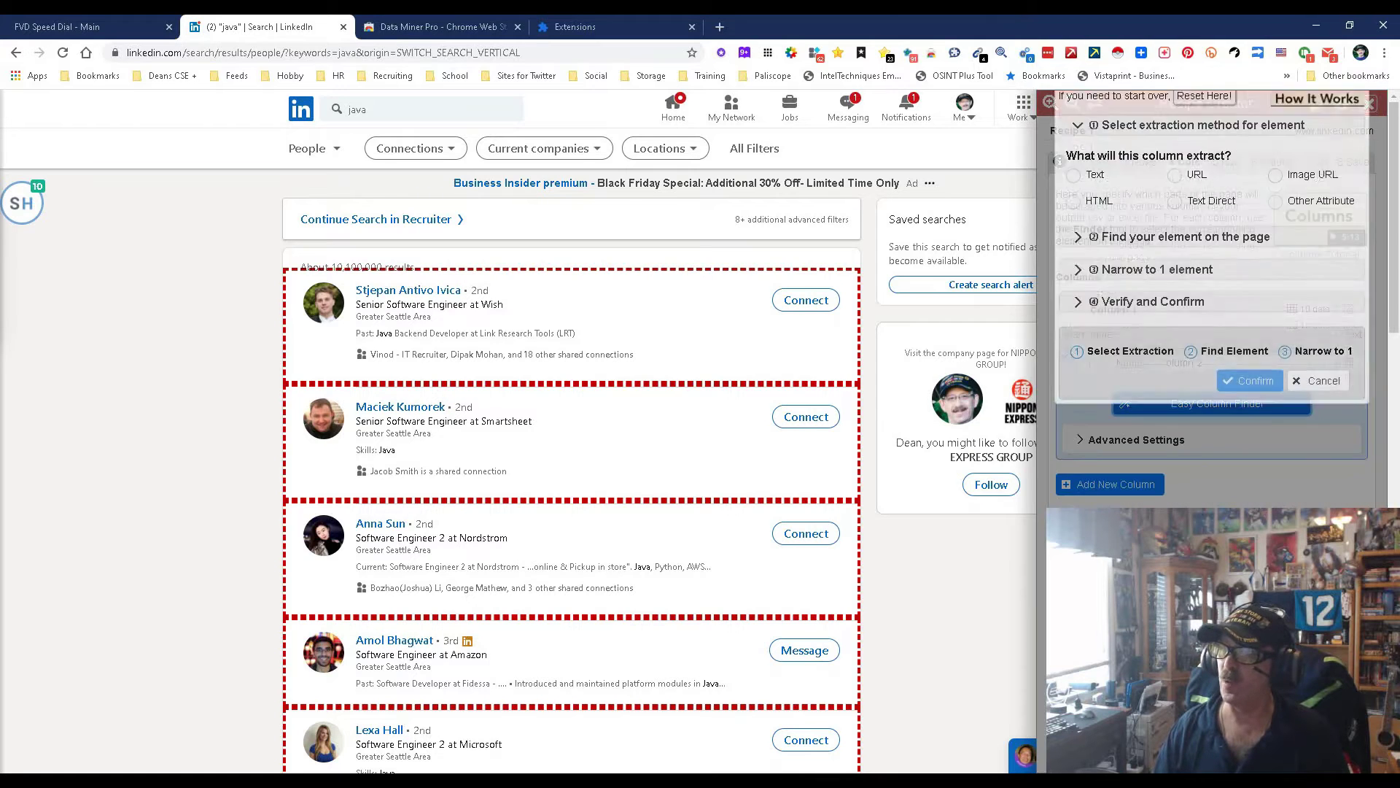
click(1074, 256)
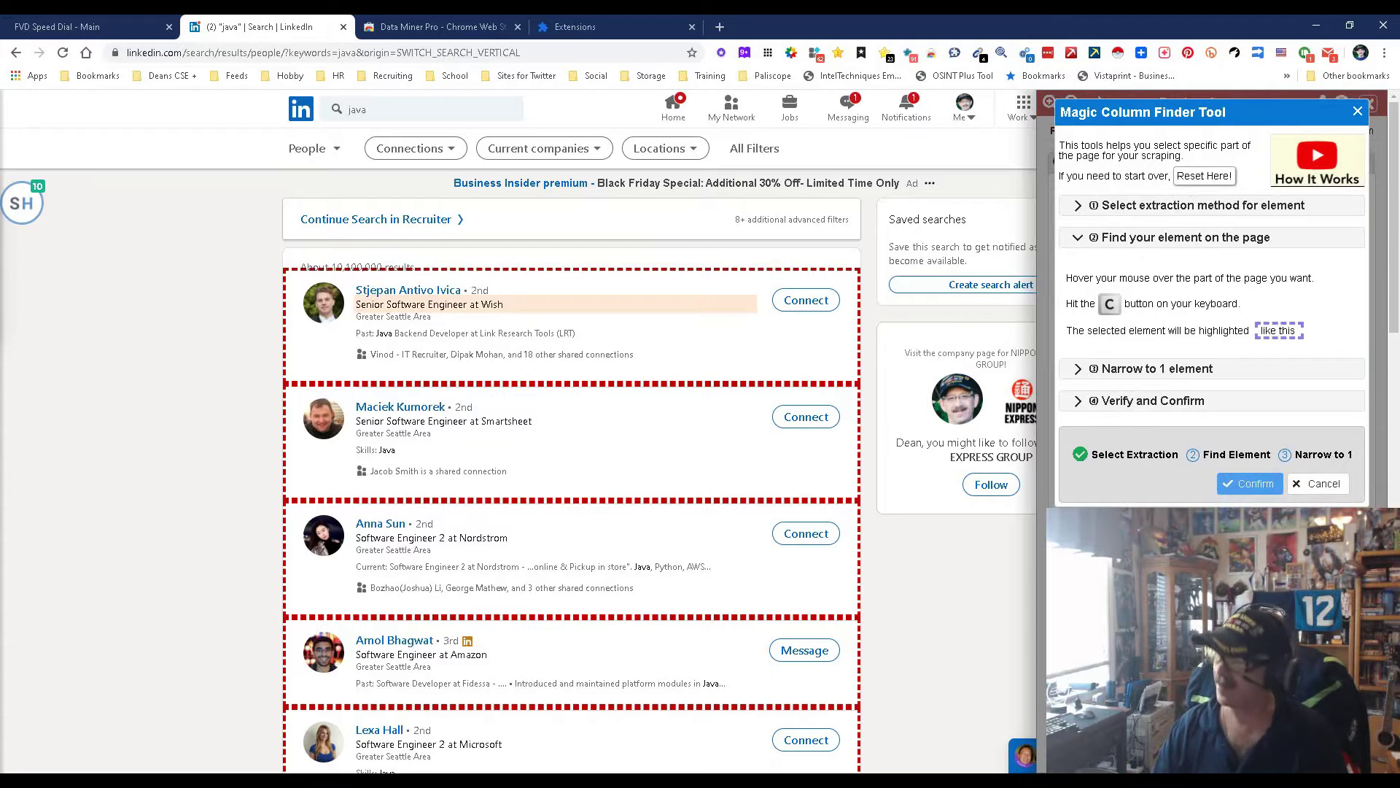
key(c)
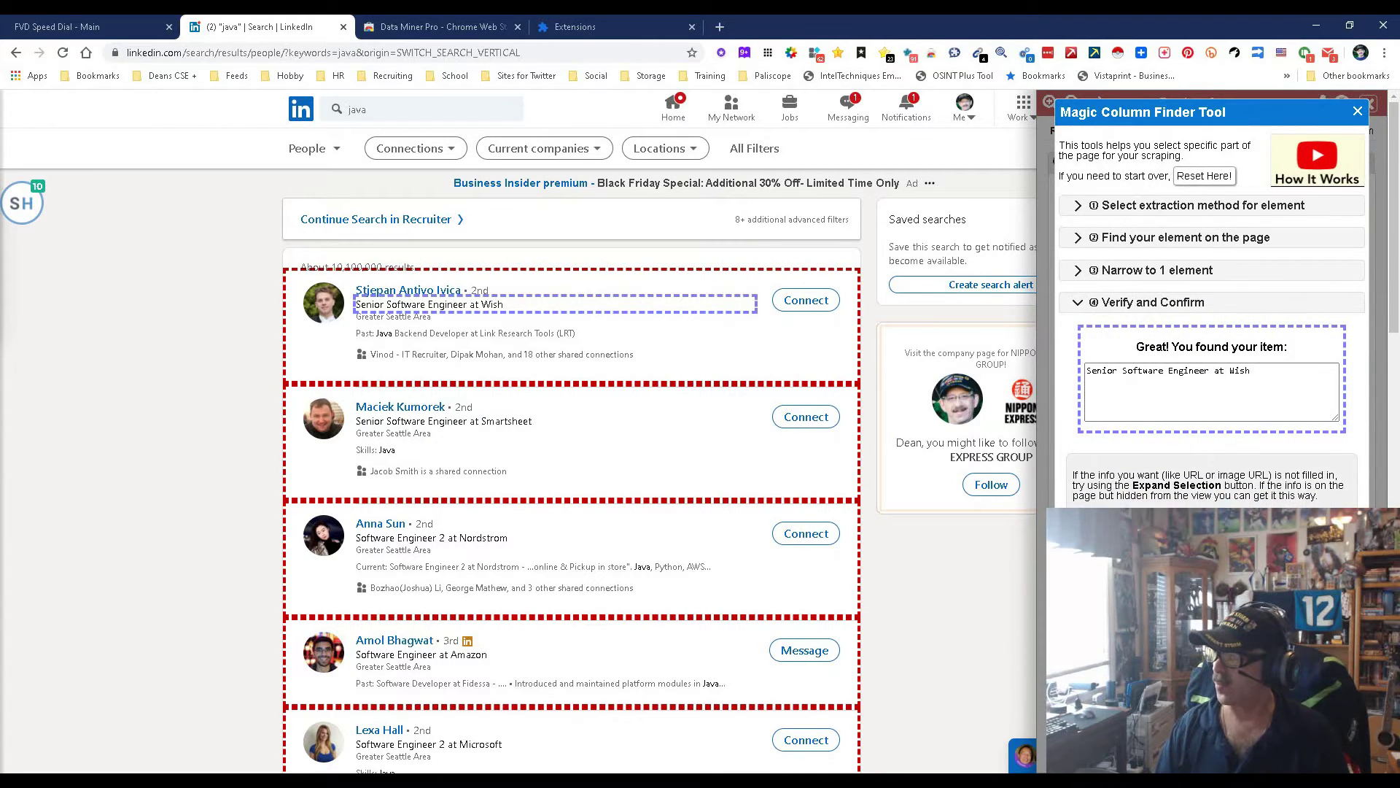
click(1213, 544)
click(1308, 363)
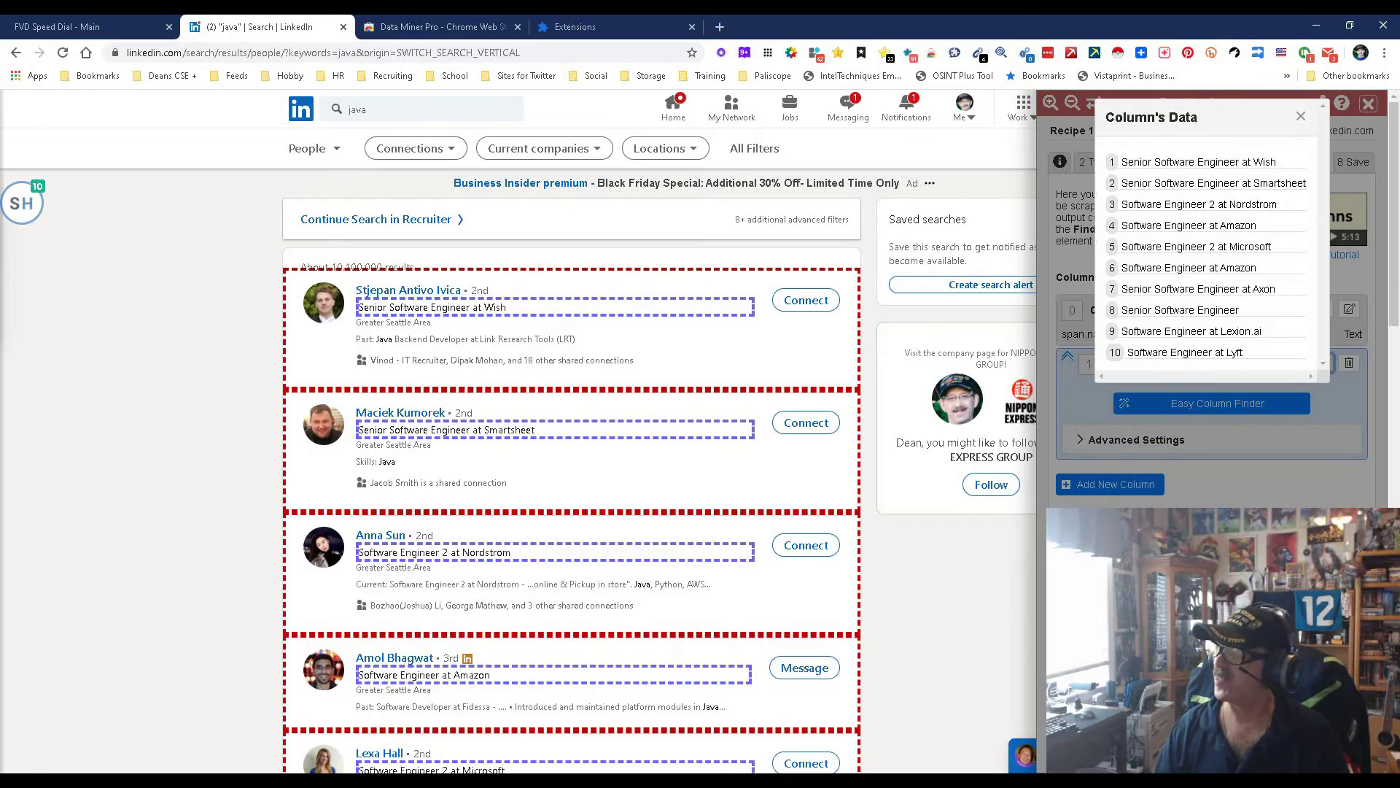
click(1302, 116)
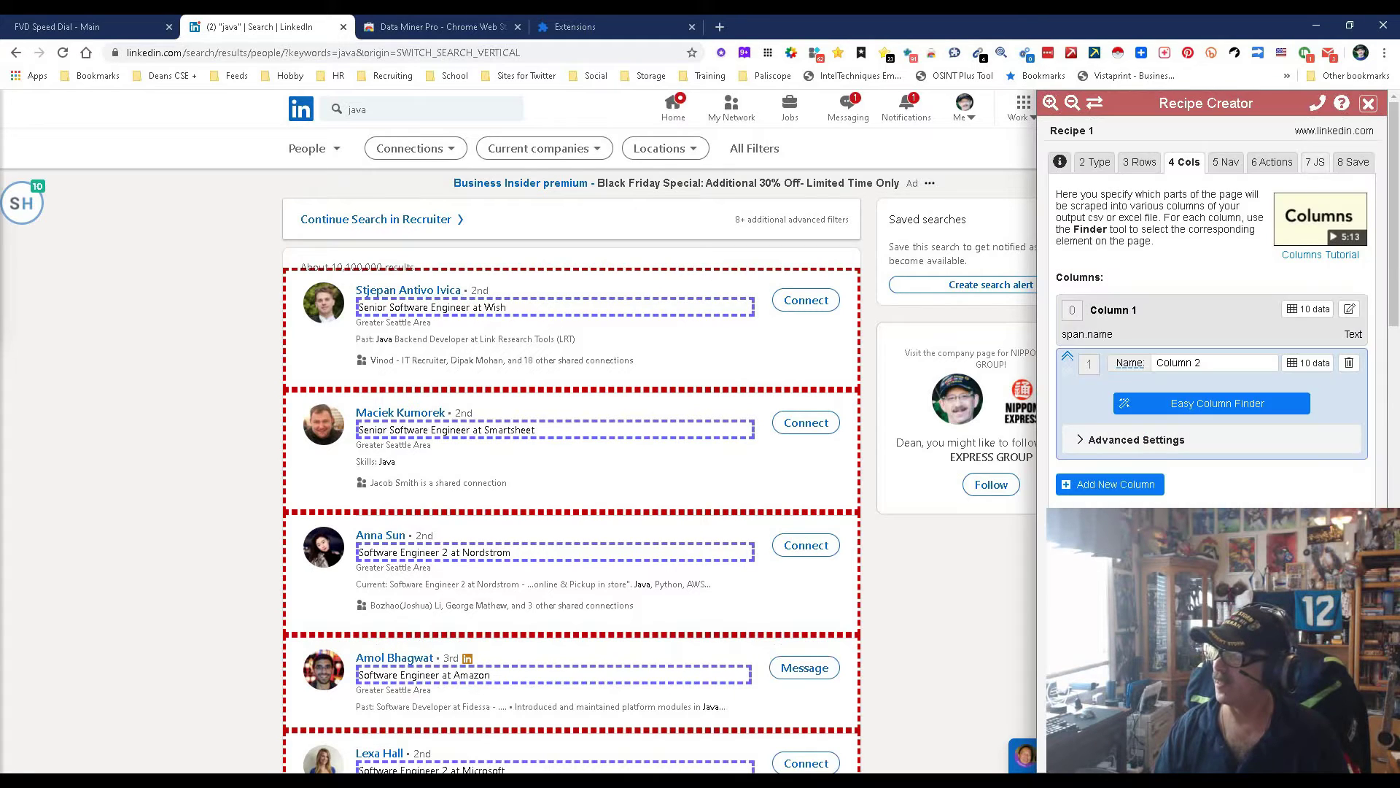
Add Column 3 extracting Text from the location line of the first result, and review its extracted data.
click(1110, 484)
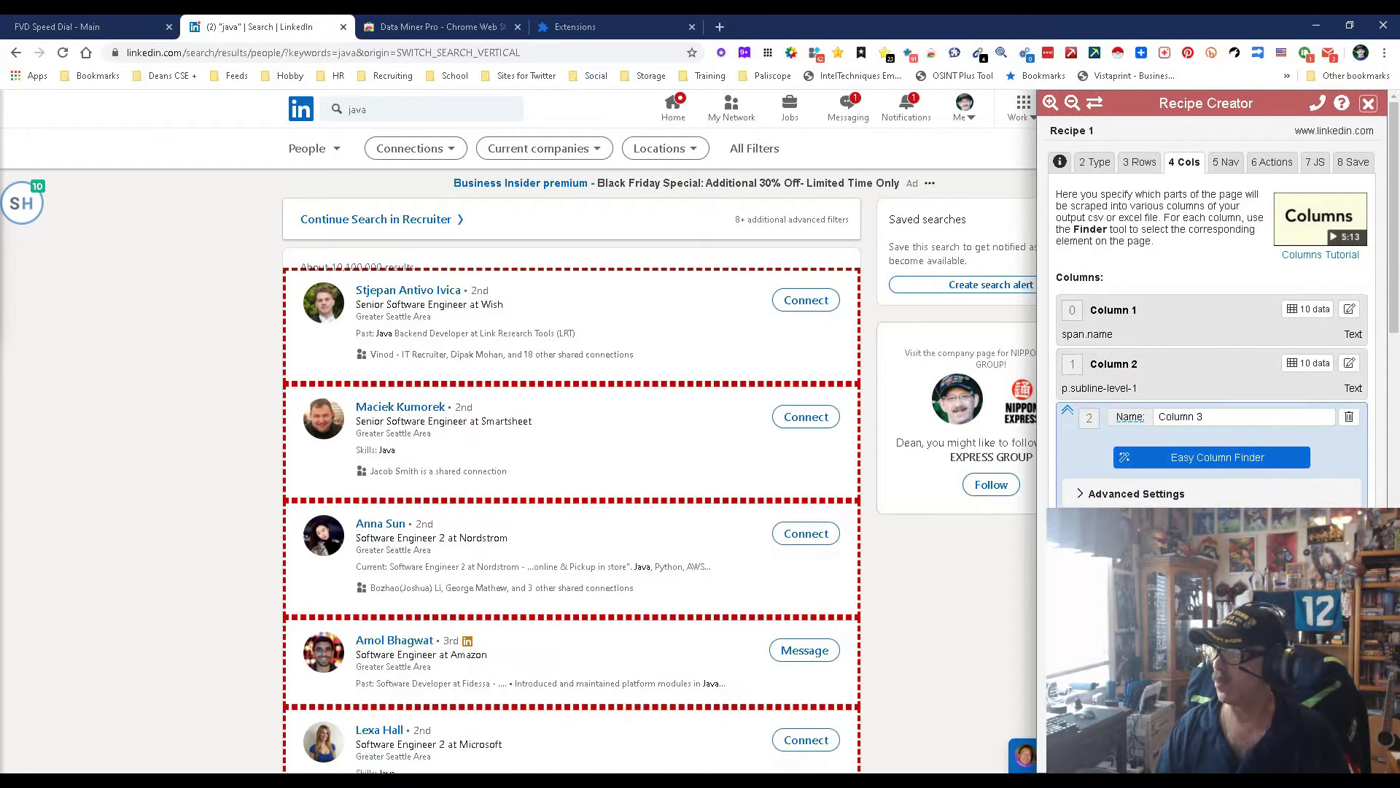
click(1211, 457)
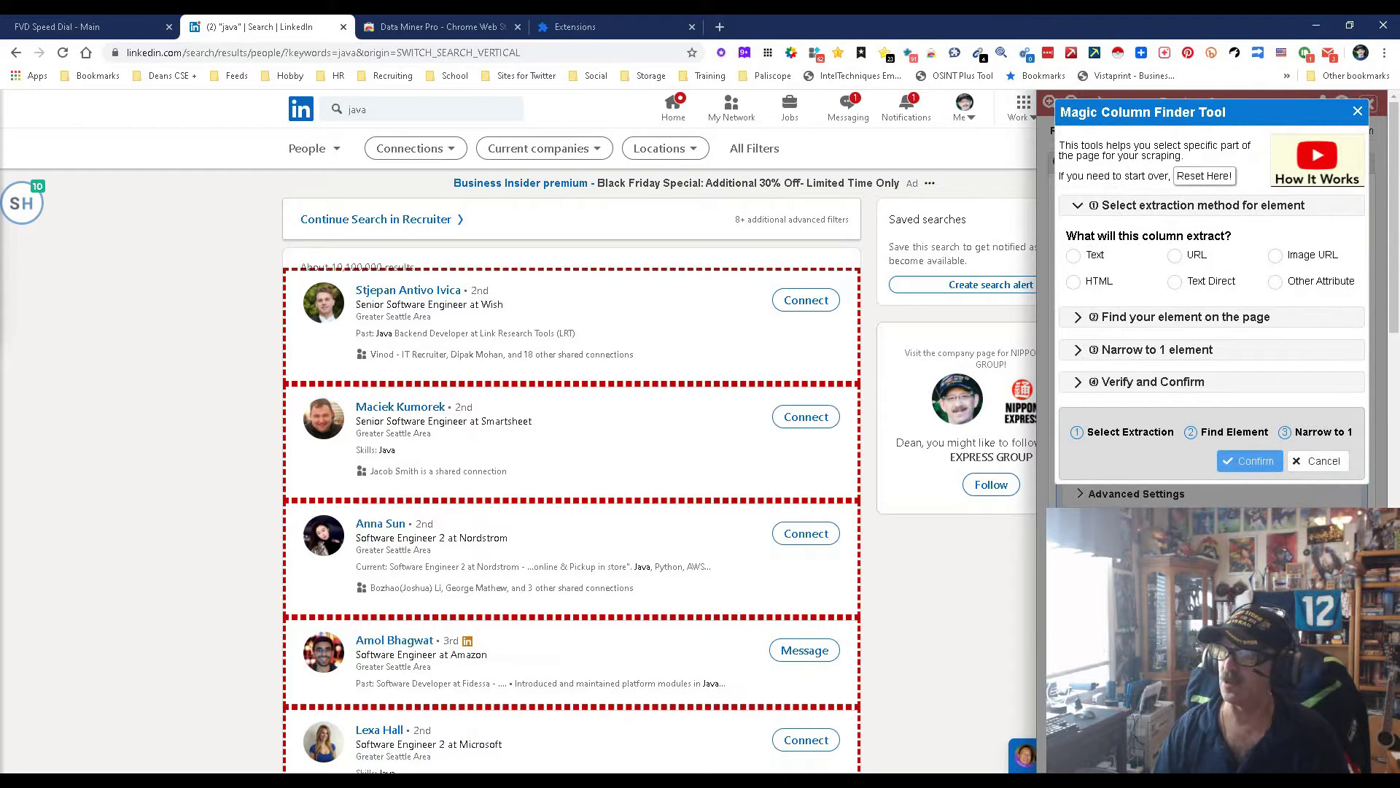
click(1074, 256)
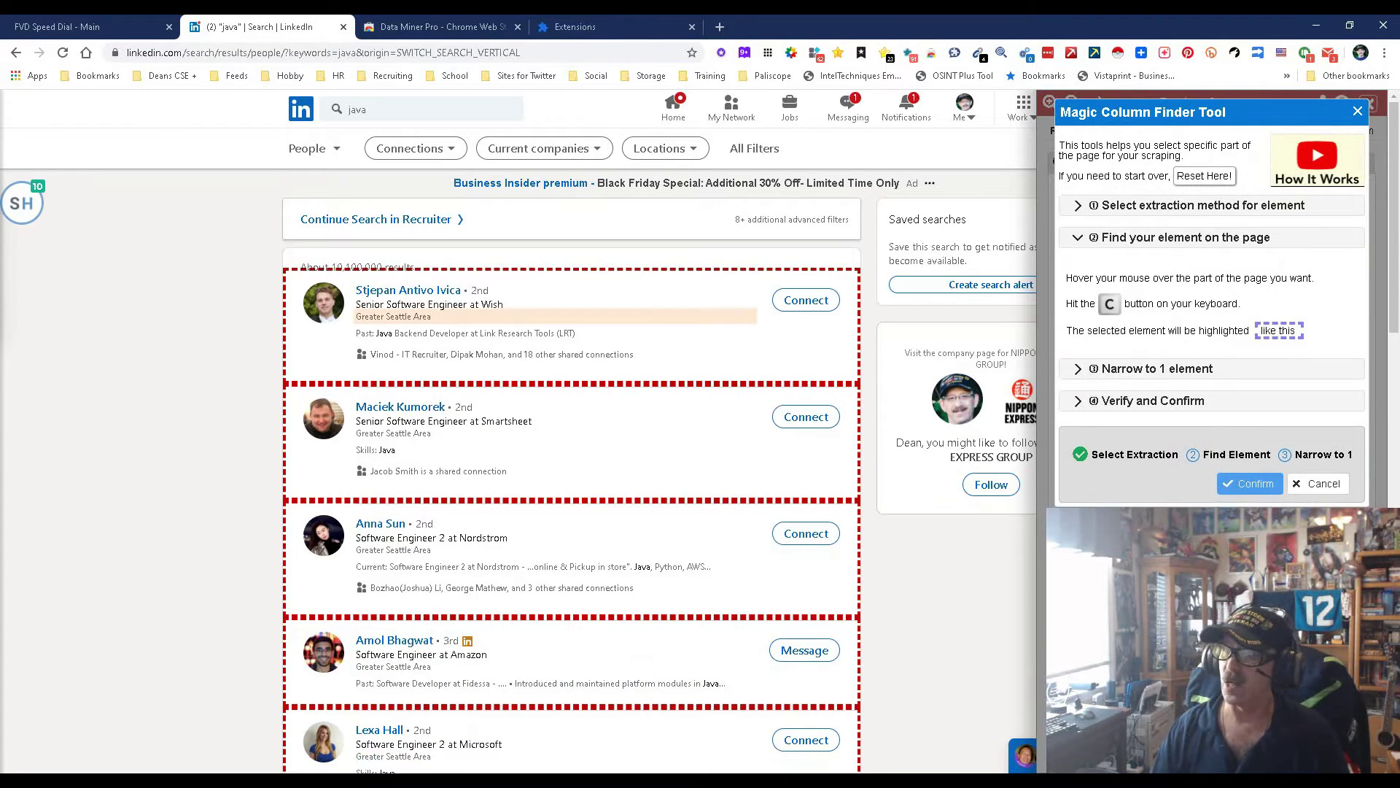
key(c)
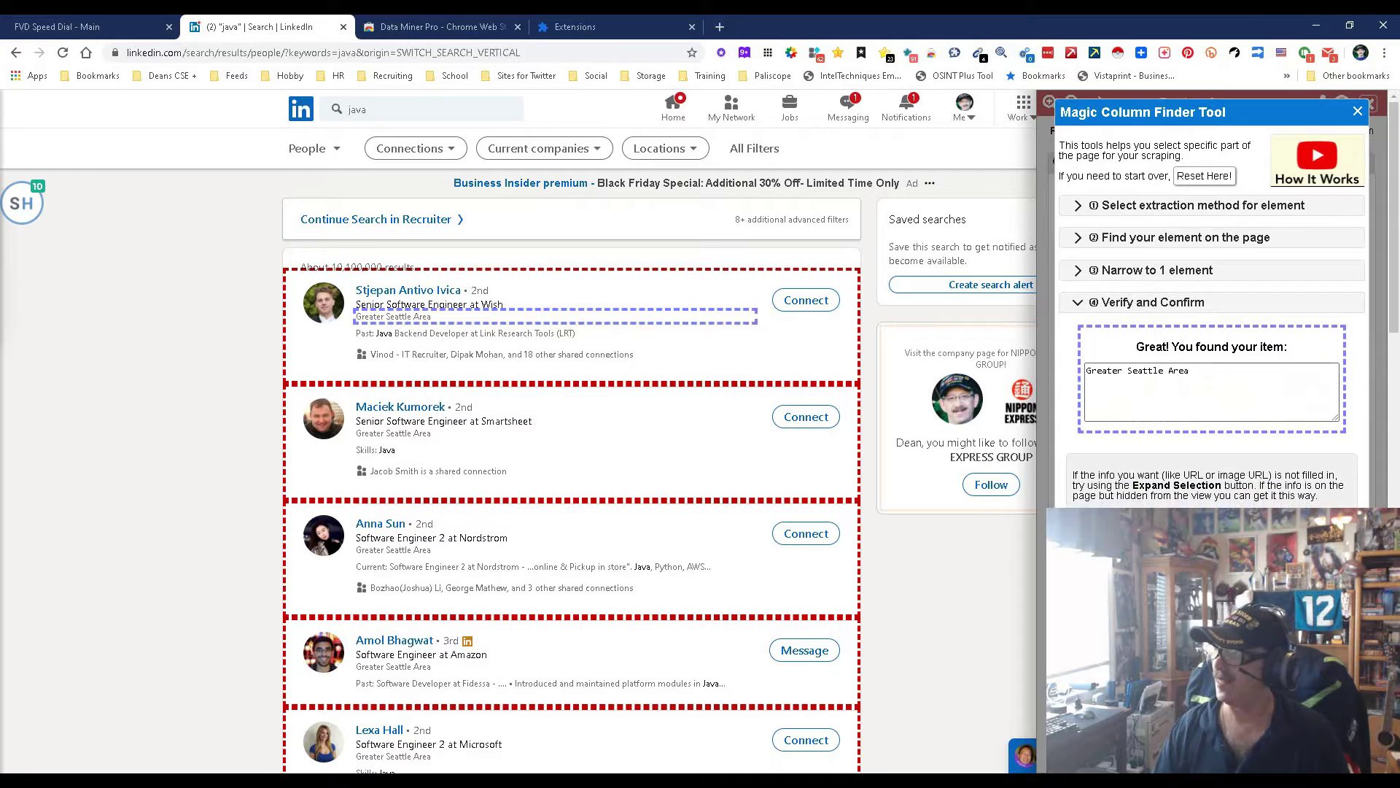
click(1212, 561)
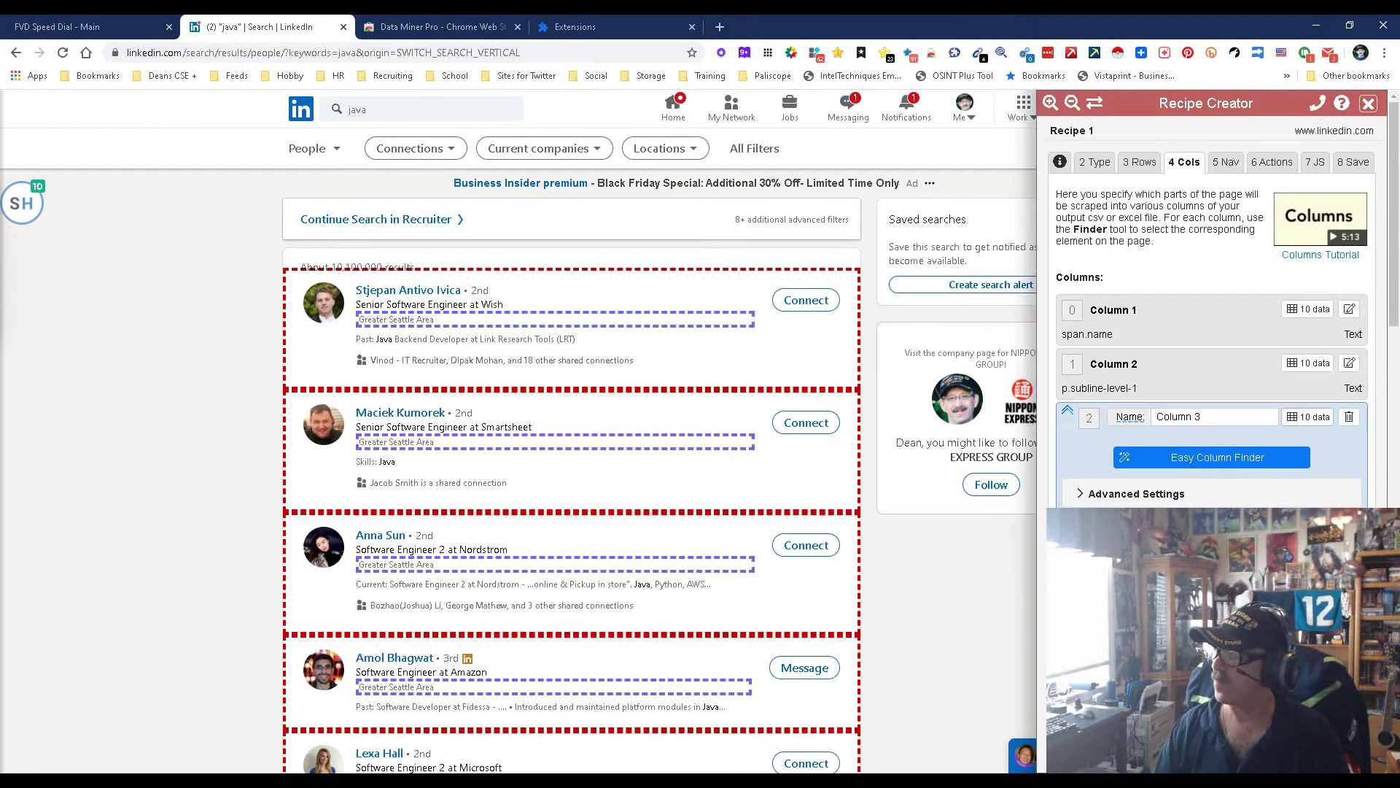
click(1307, 418)
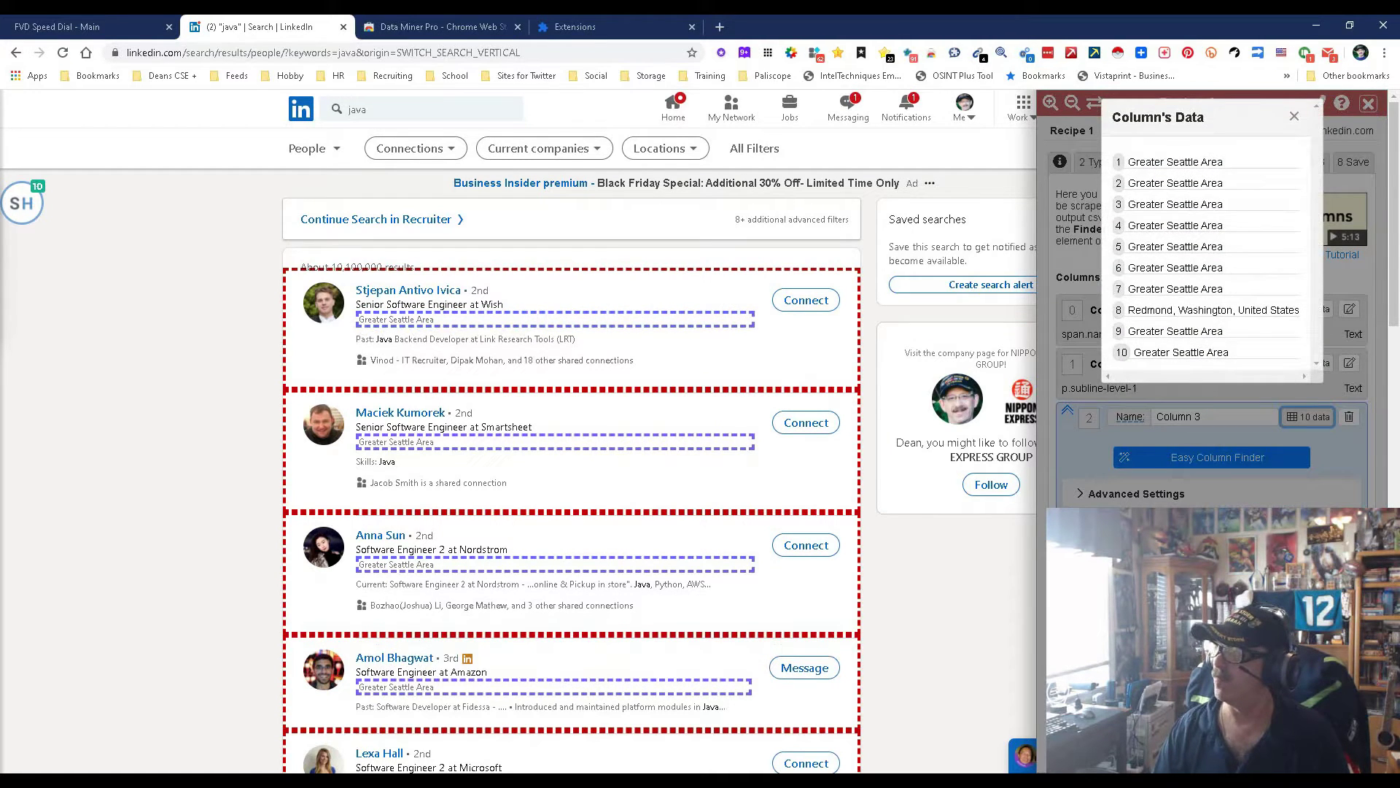
click(1294, 116)
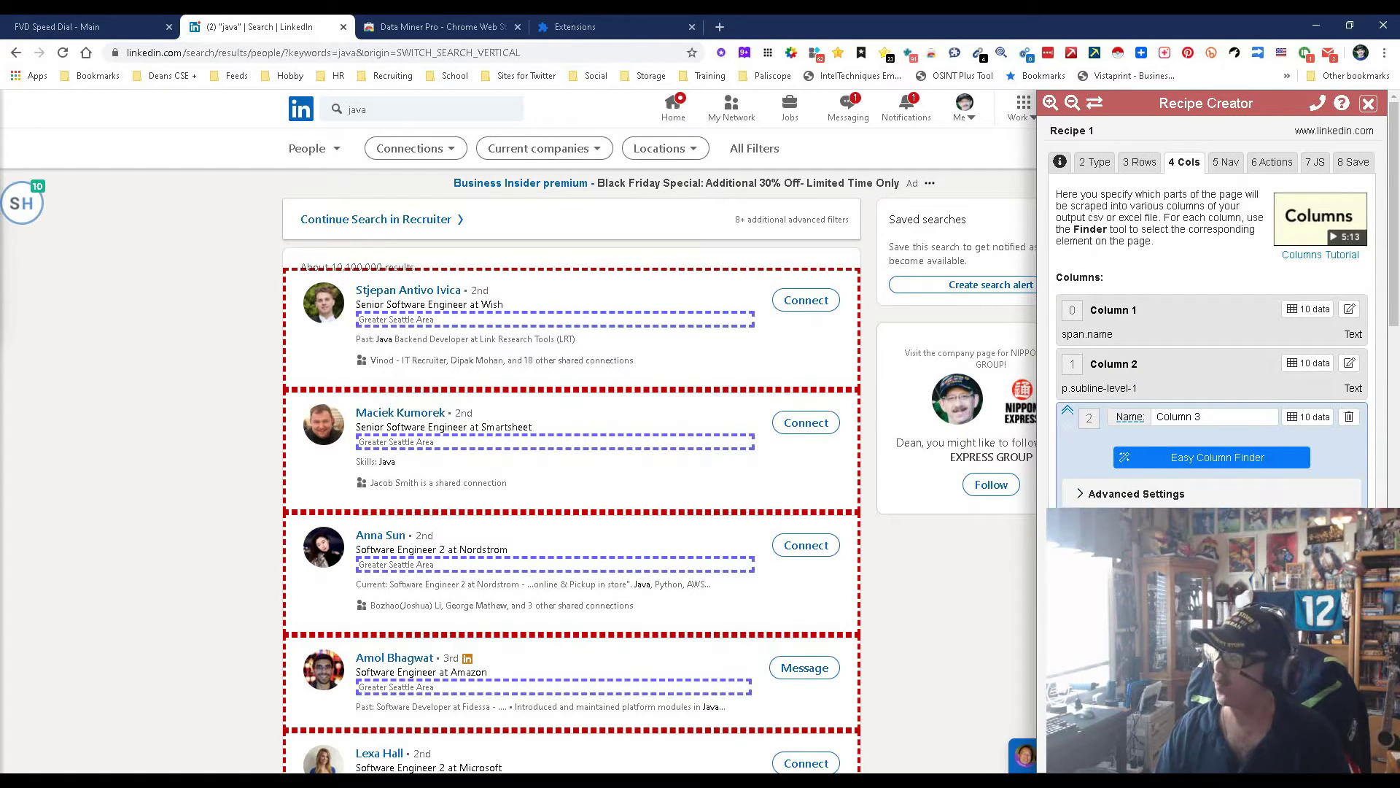
Add Column 4 extracting the profile URL from the first result's name link, and review its extracted data.
click(1211, 543)
click(1211, 512)
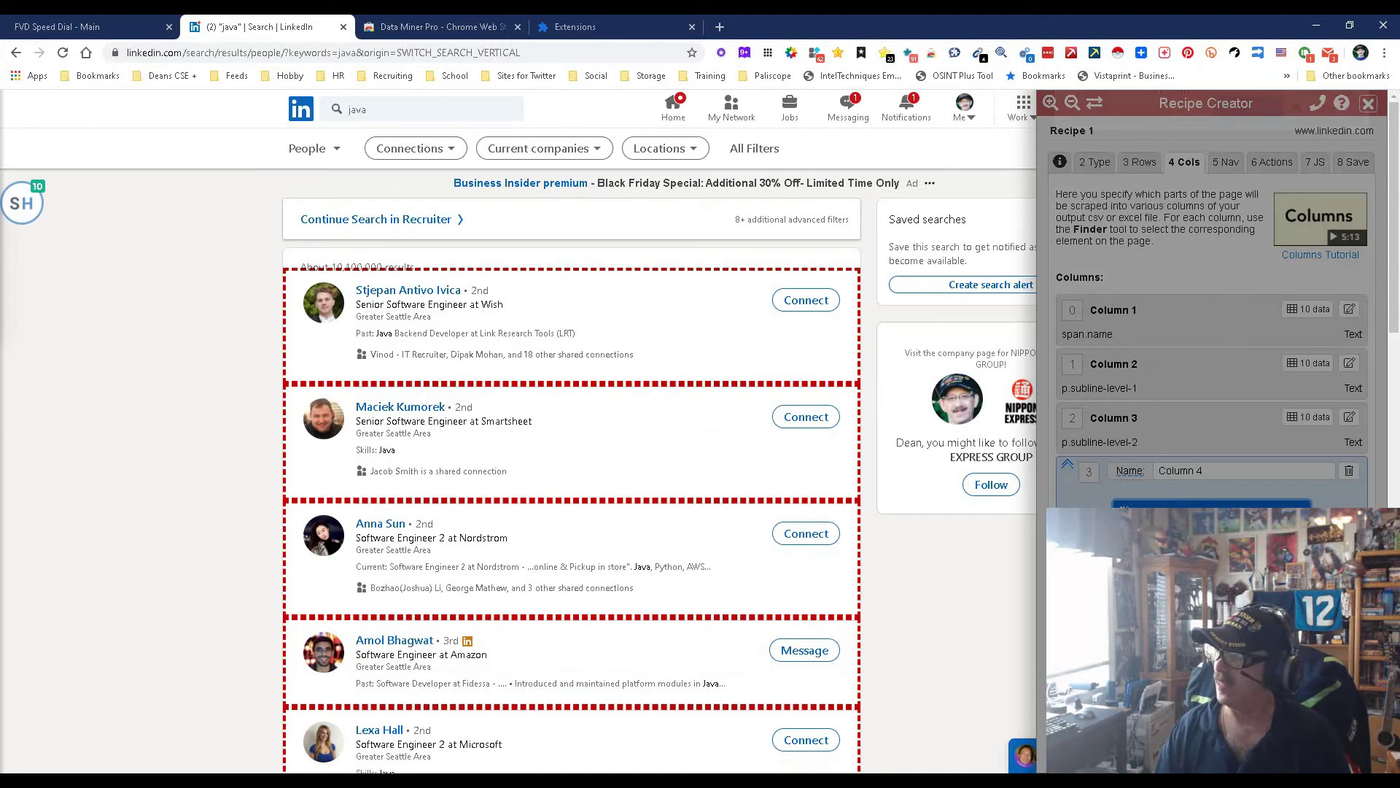
click(1175, 256)
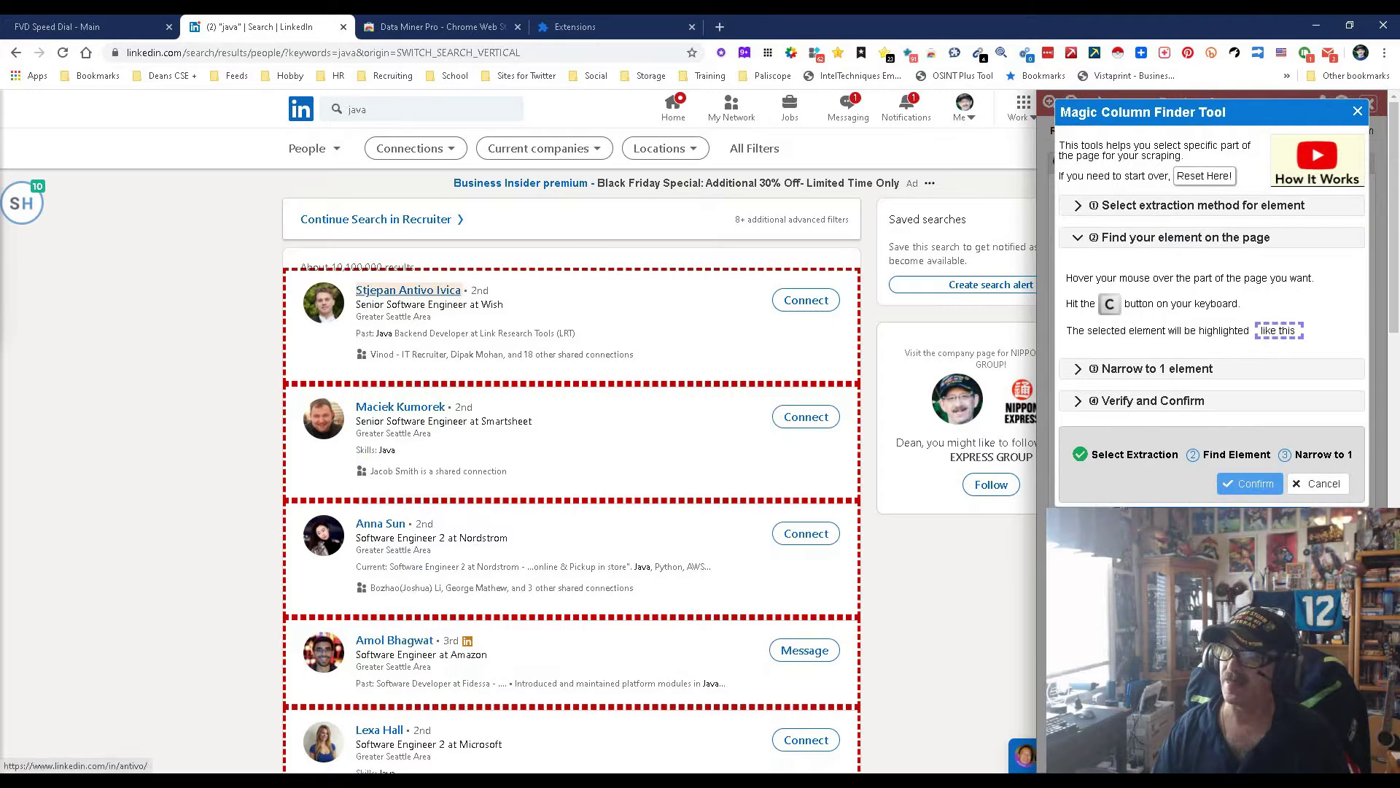
key(c)
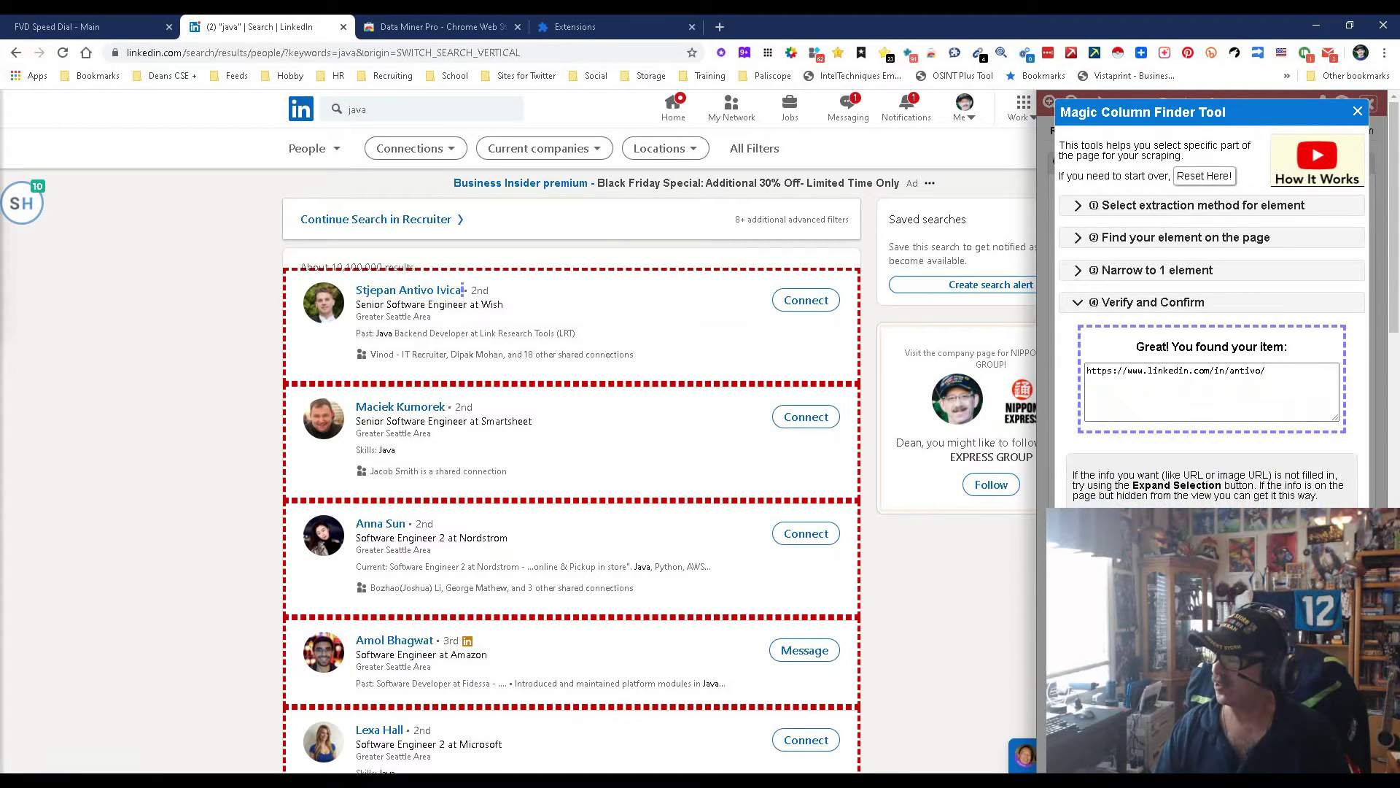
click(1251, 630)
click(1308, 471)
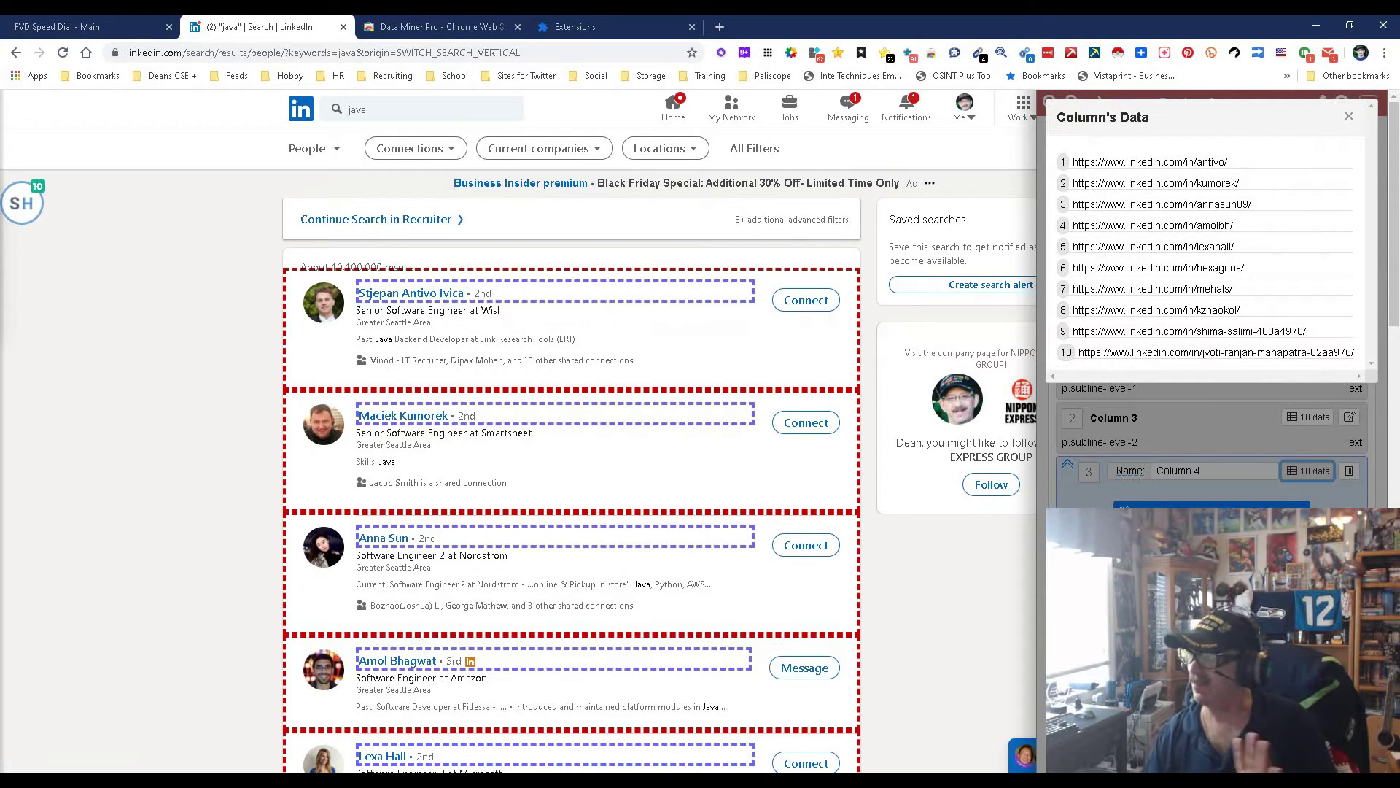
click(1349, 116)
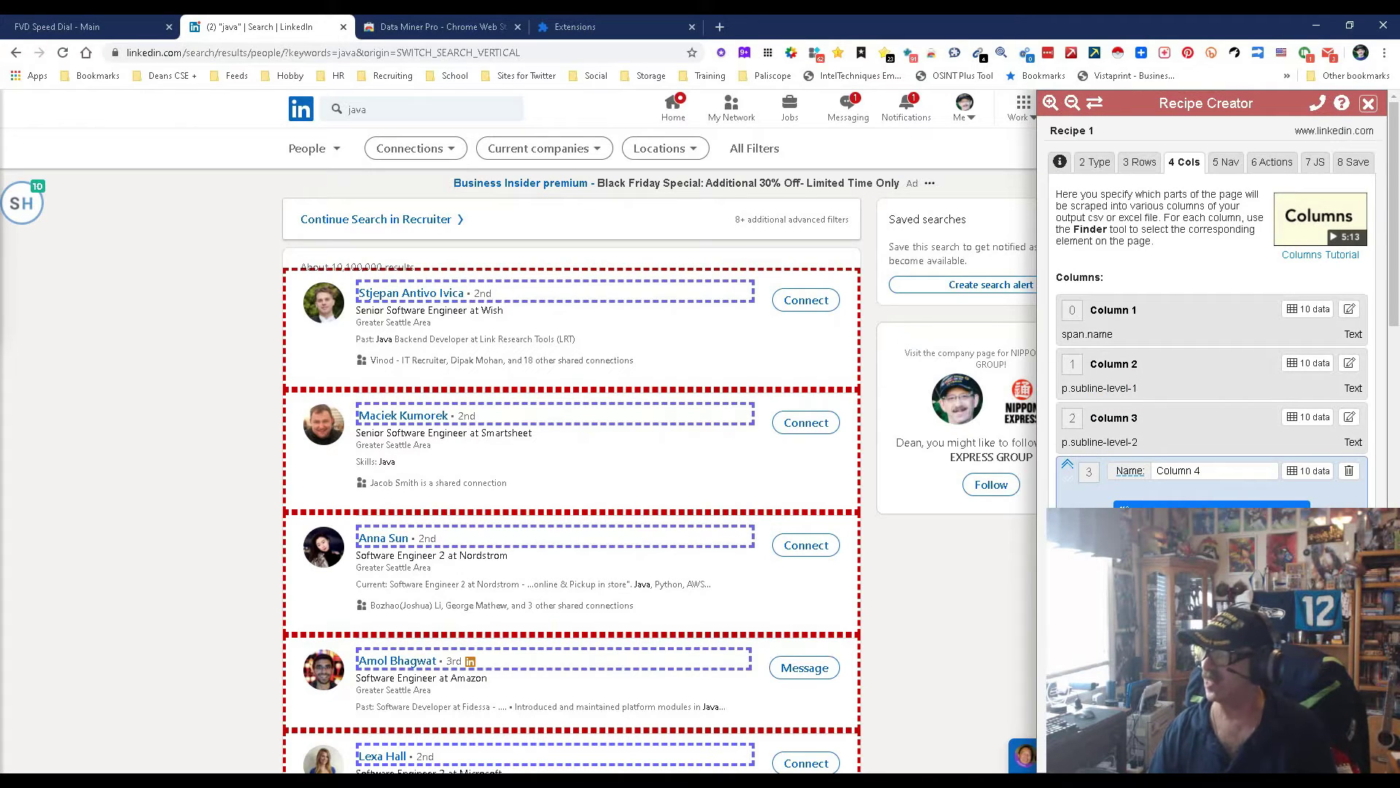
Set the recipe's pagination element to the Next button below the search results using Easy Nav Finder, and confirm it.
click(1225, 162)
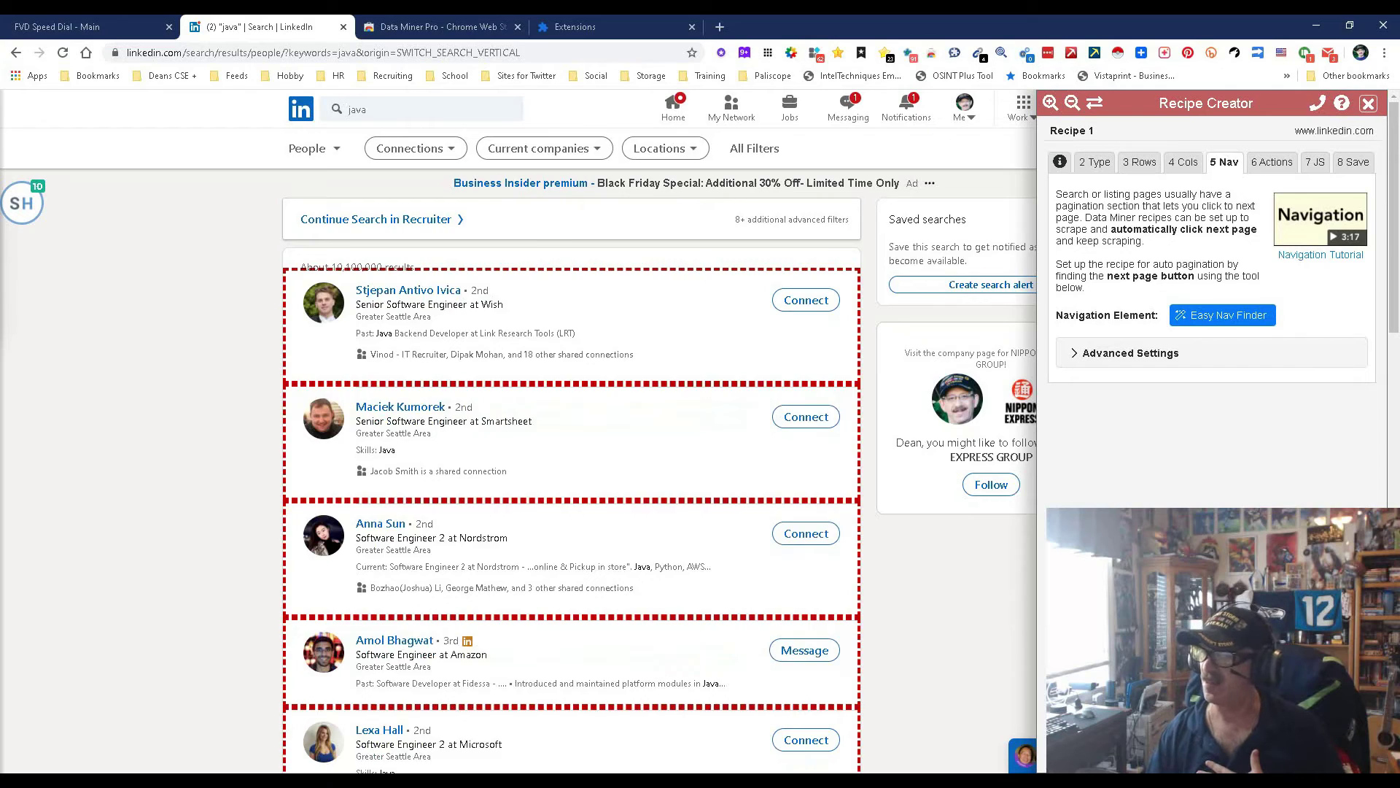
scroll(571, 438, down, 15)
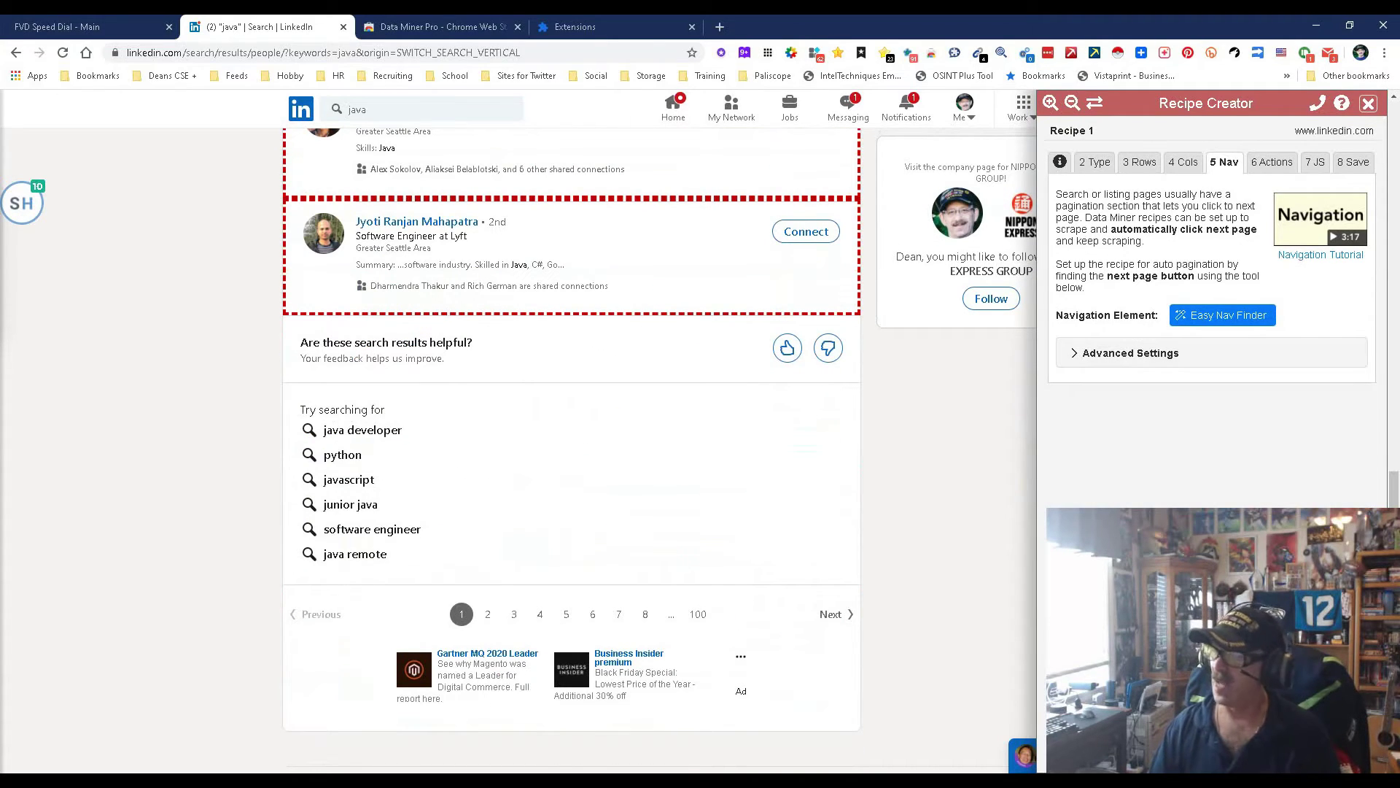
click(1223, 315)
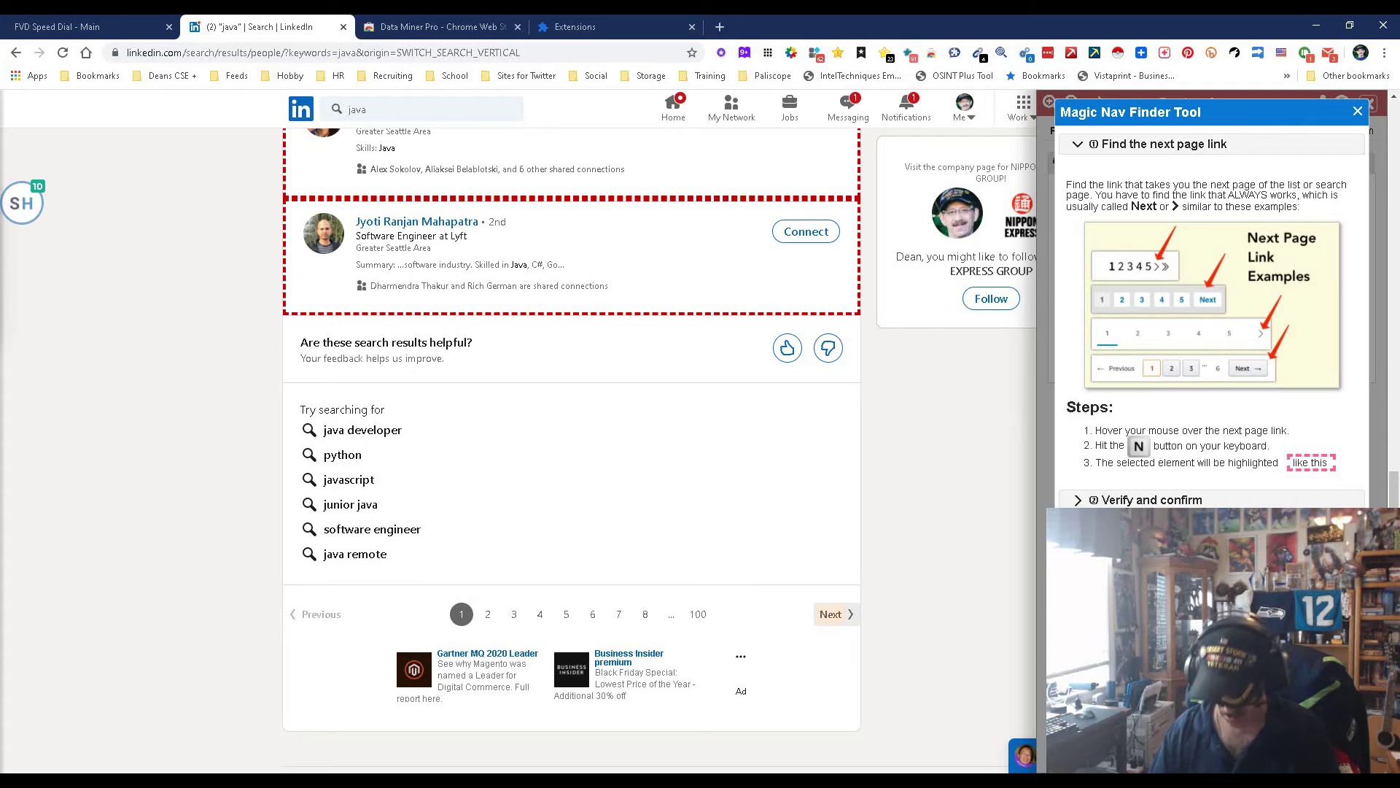
key(n)
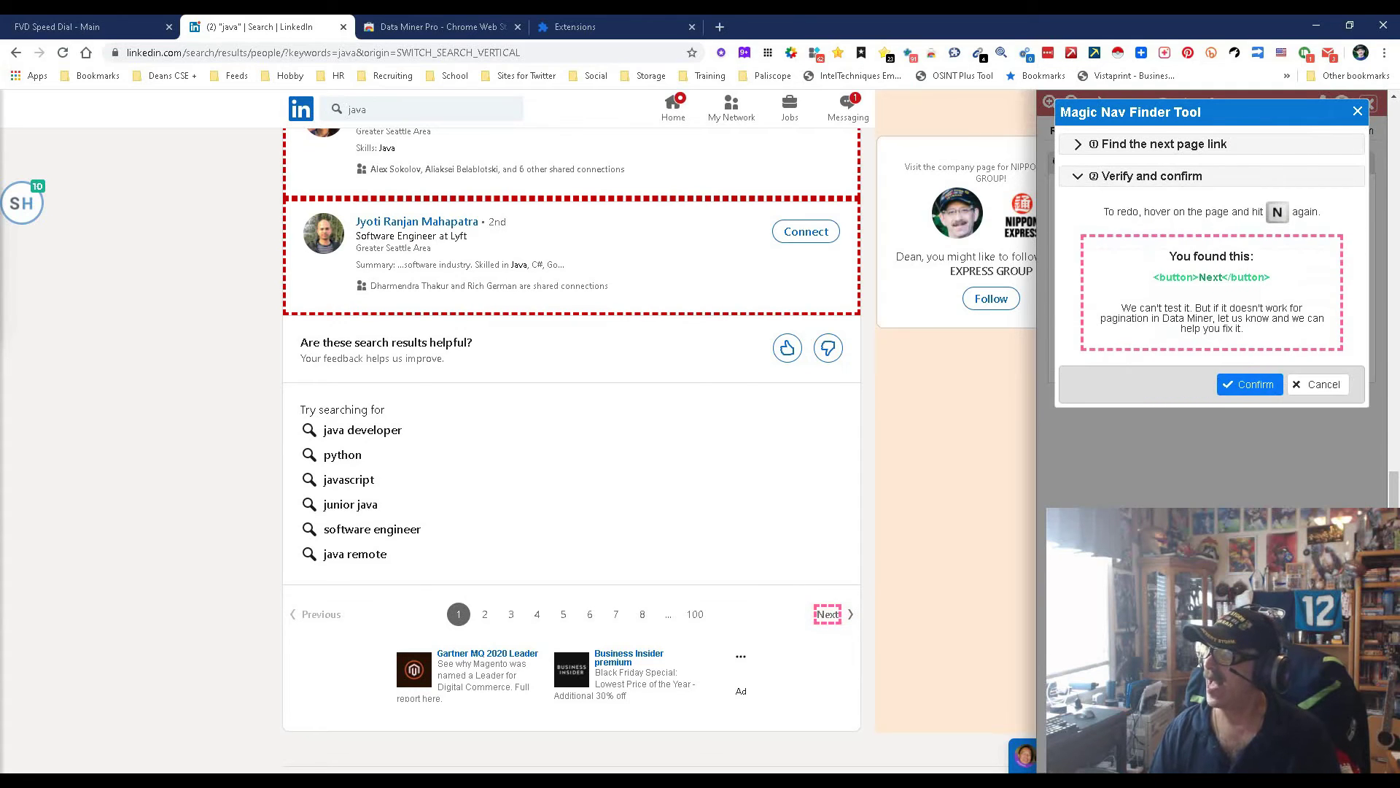
click(1249, 384)
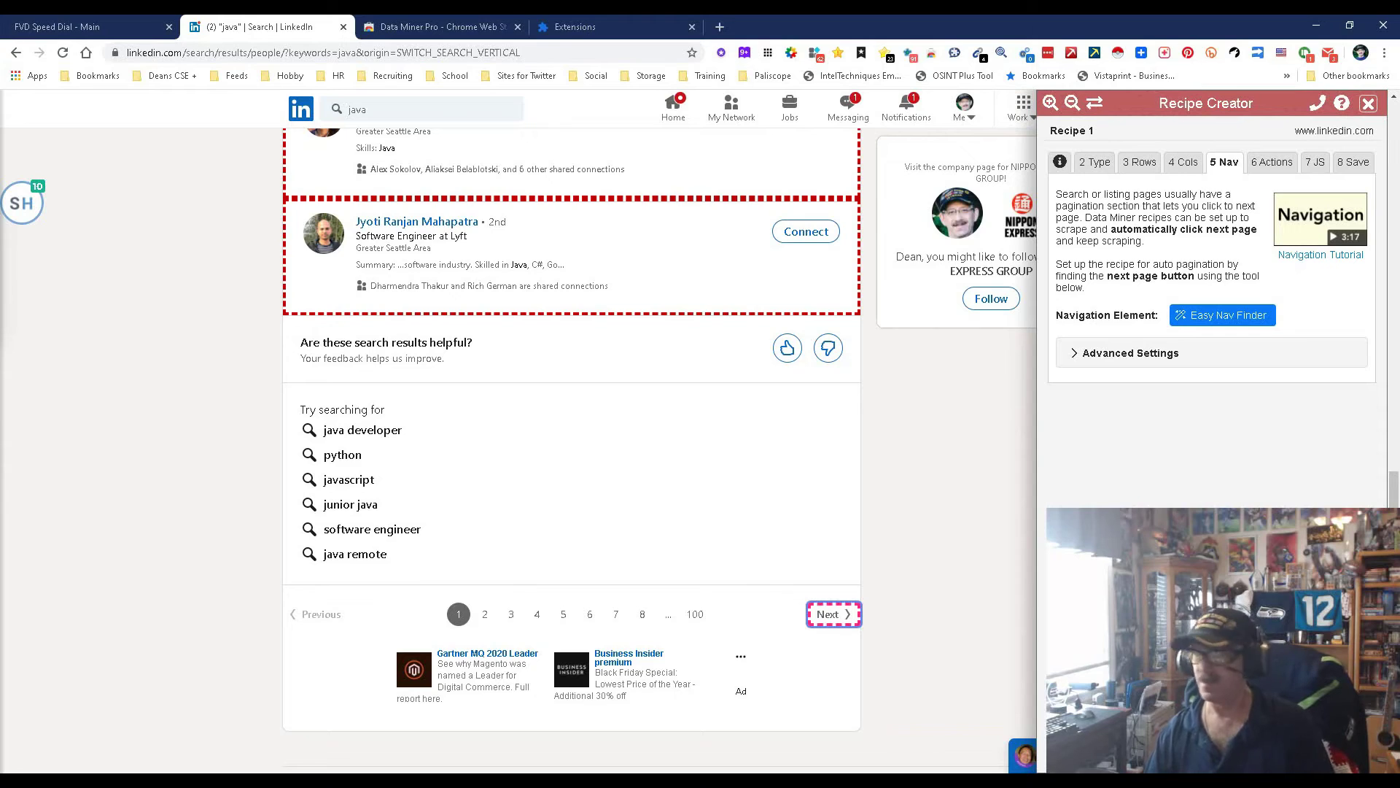
Review the recipe's optional Actions, Javascript and save settings, and return to the column definitions.
click(1272, 162)
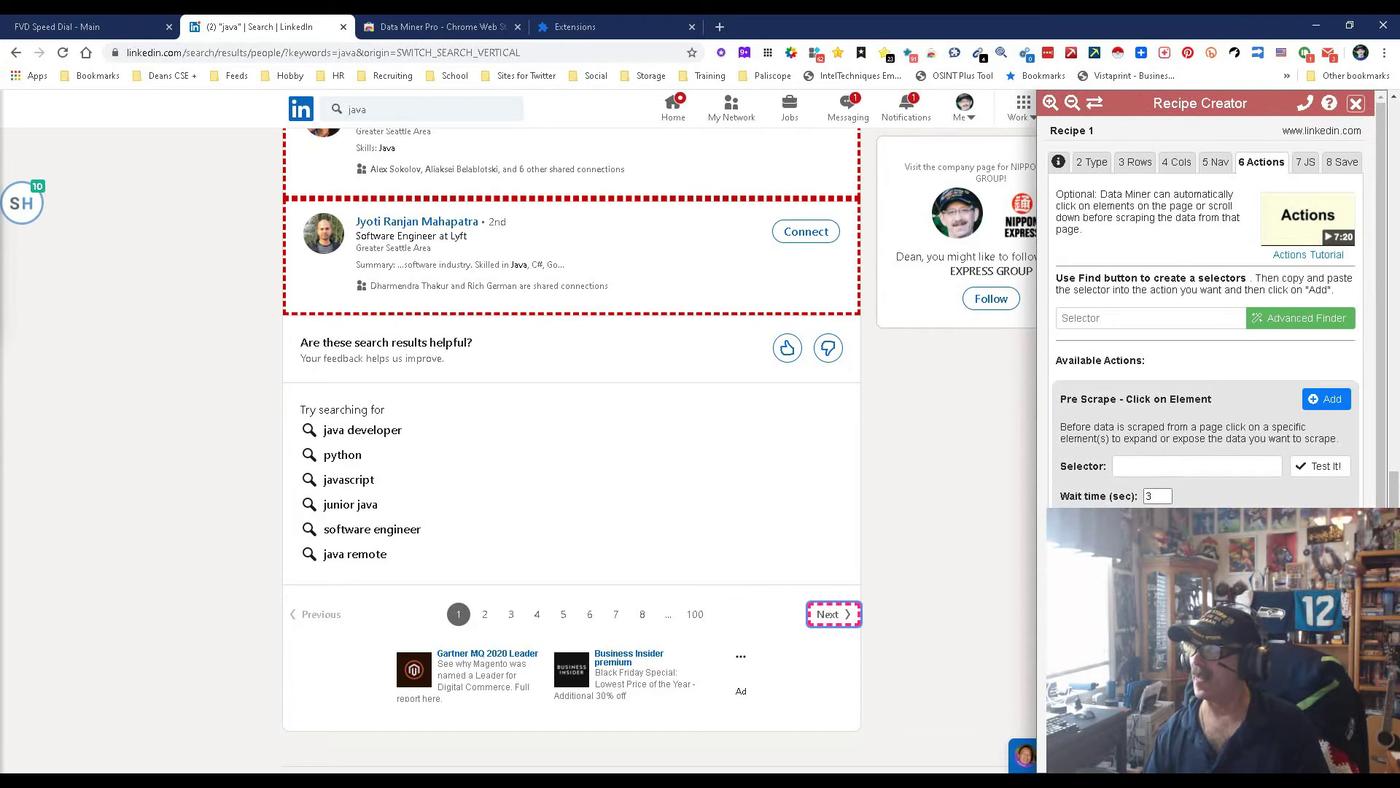
click(1306, 161)
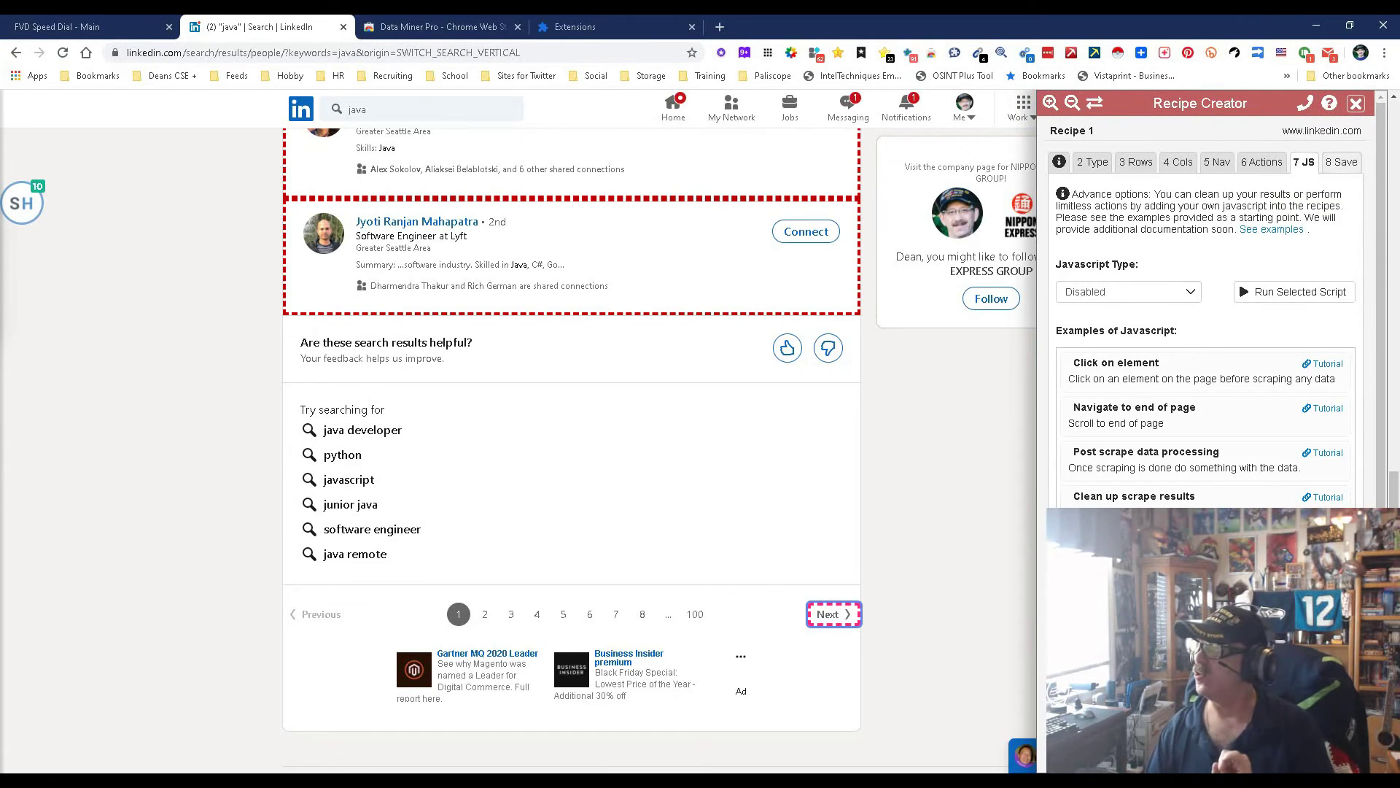
click(1342, 162)
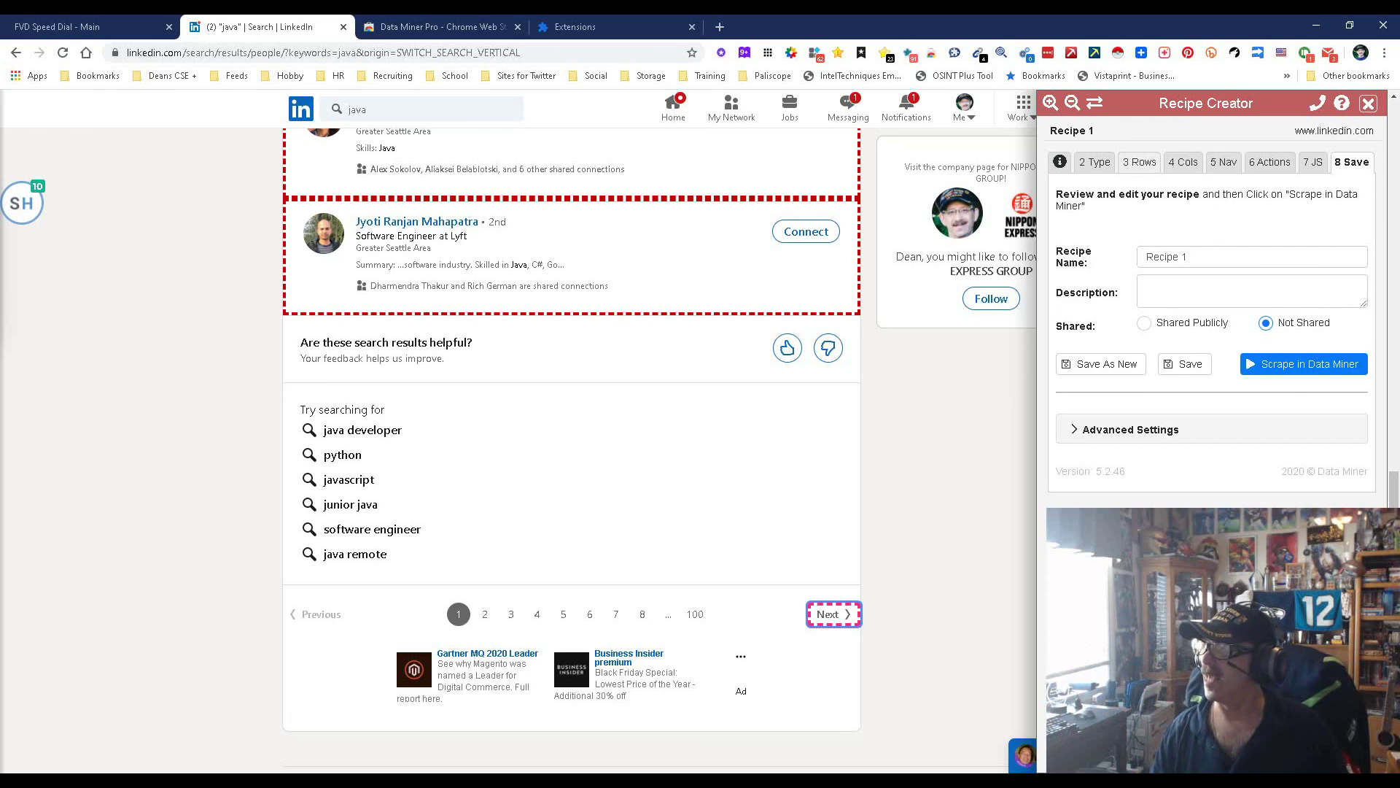
click(1184, 162)
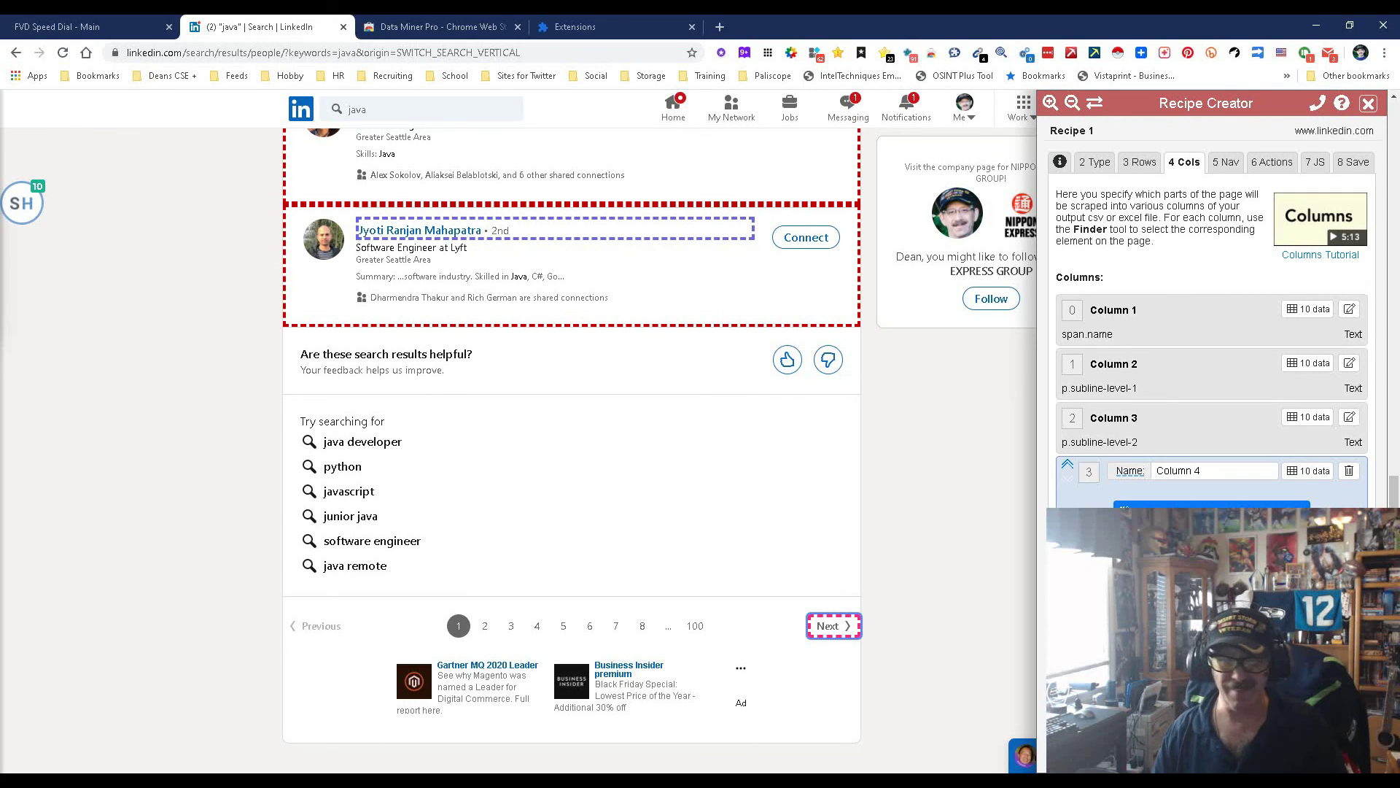